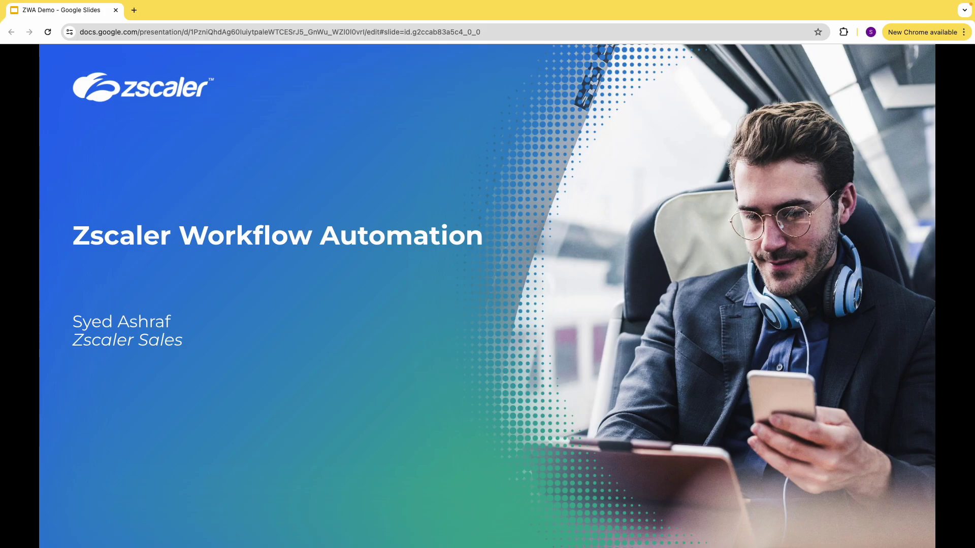
- Advance the slideshow from the title slide through the agenda, product definition and problem points to the DEMO slide
key("Right")
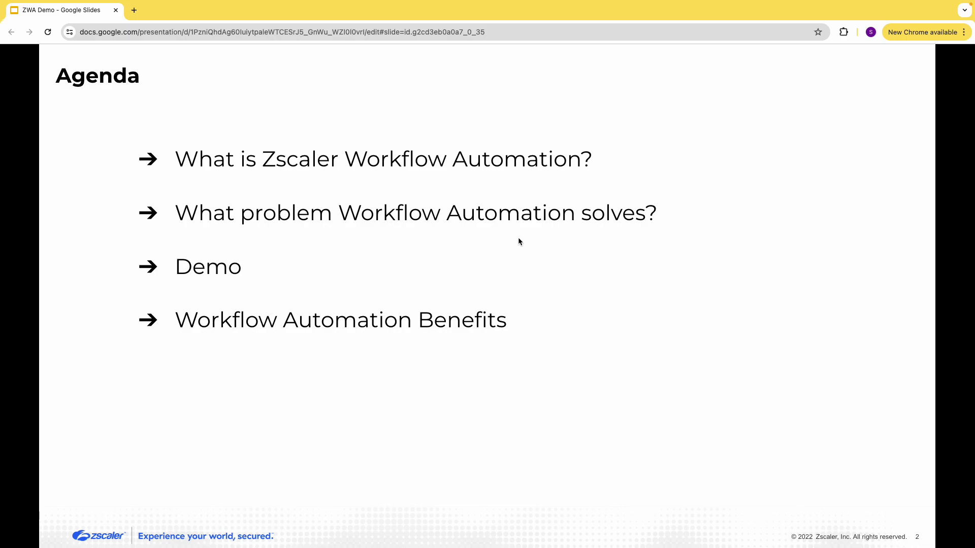
key("Right")
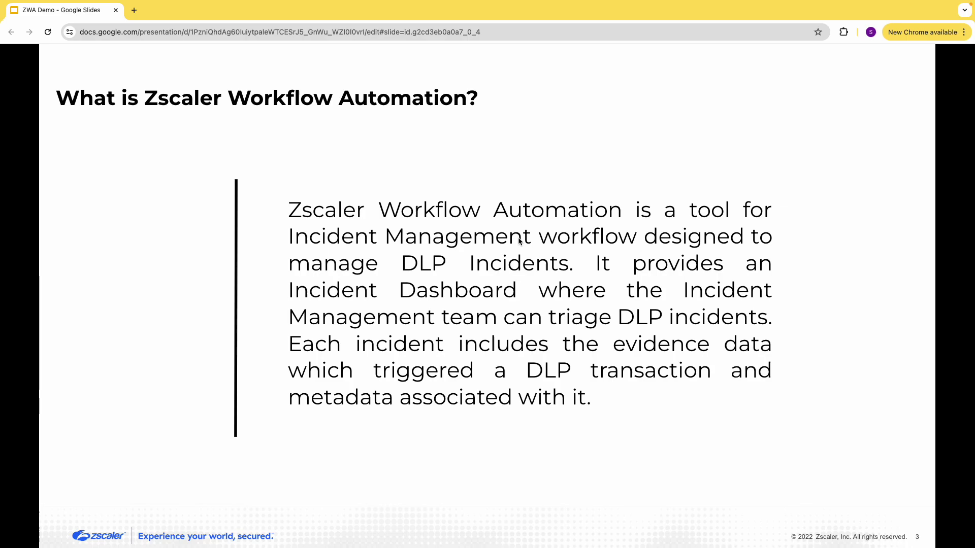
key("Right")
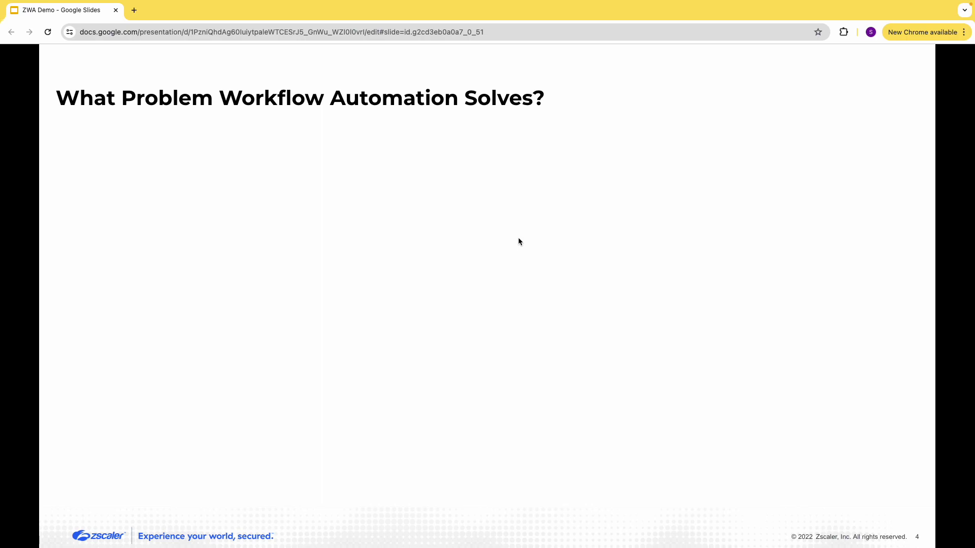
key("Right")
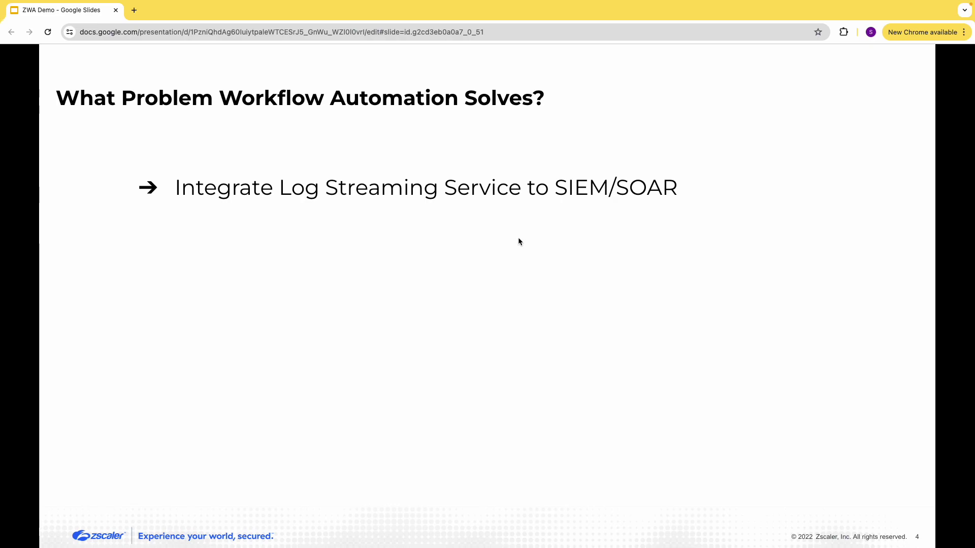
key("Right")
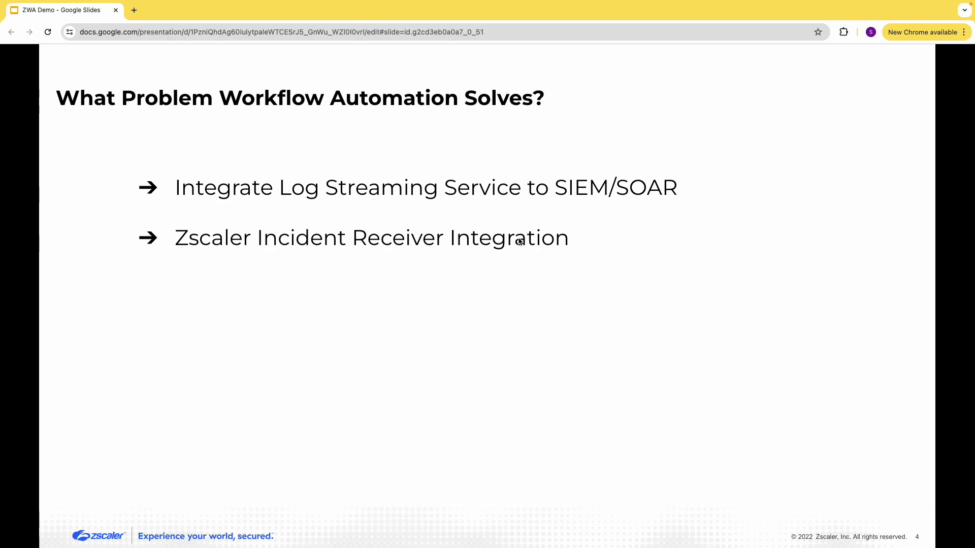
key("Right")
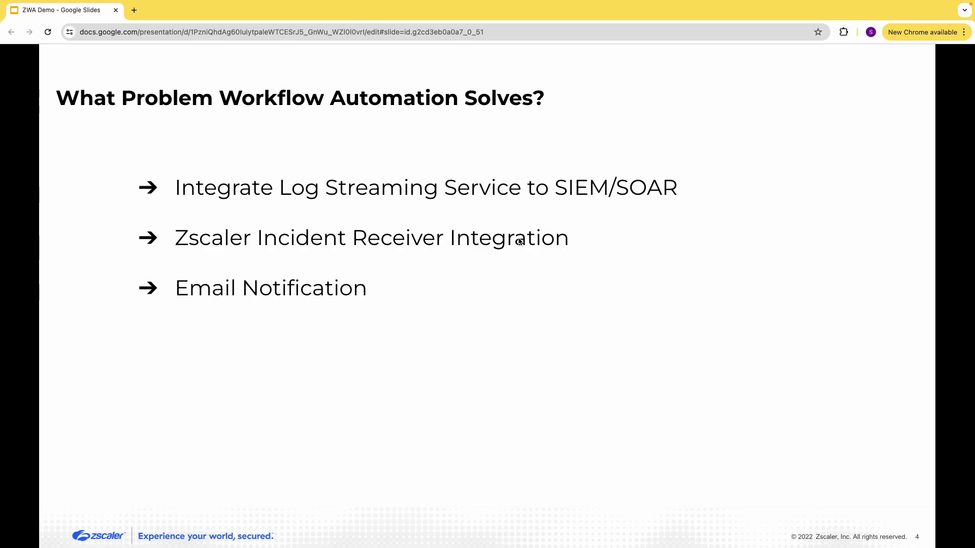
key("Right")
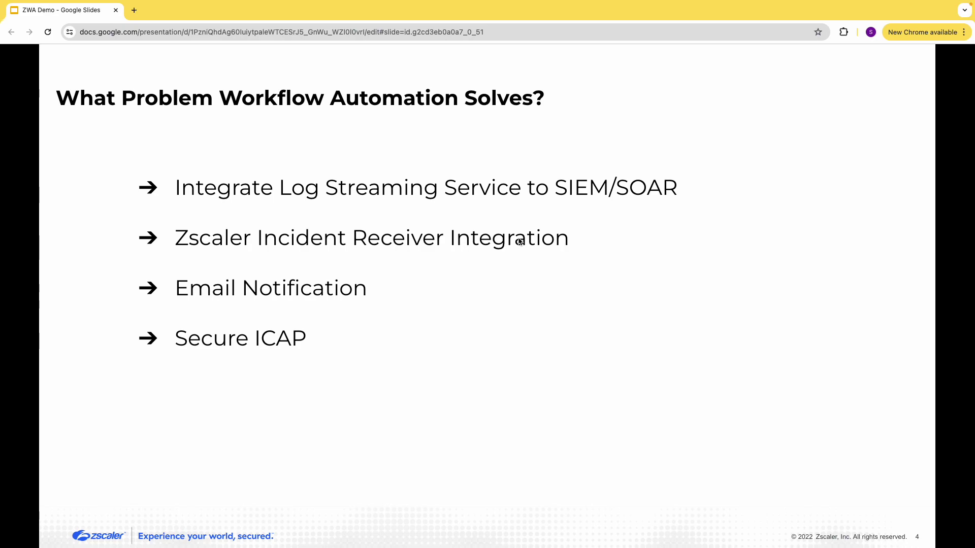
key("Right")
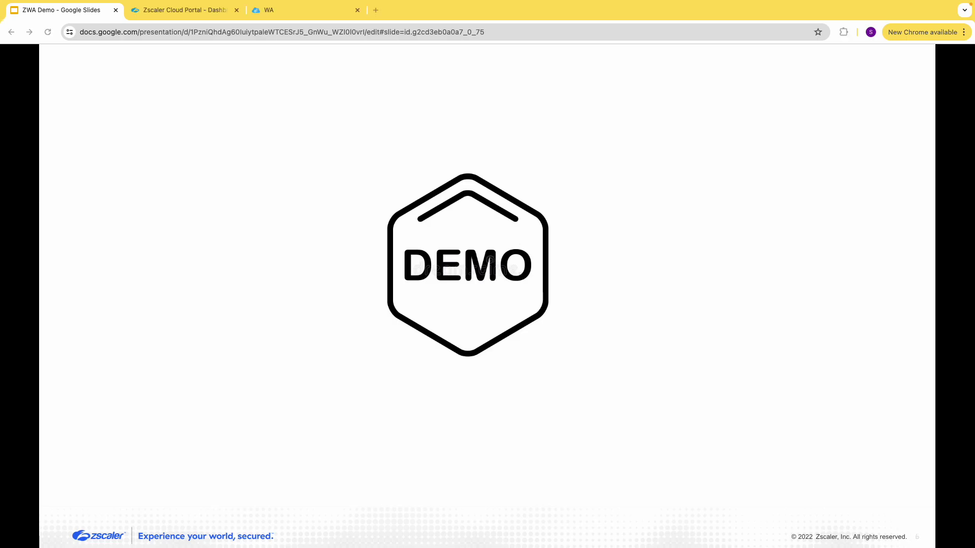
- Switch to Zscaler Workflow Automation and review the first two pages of the Incident Group list
left_click(272, 11)
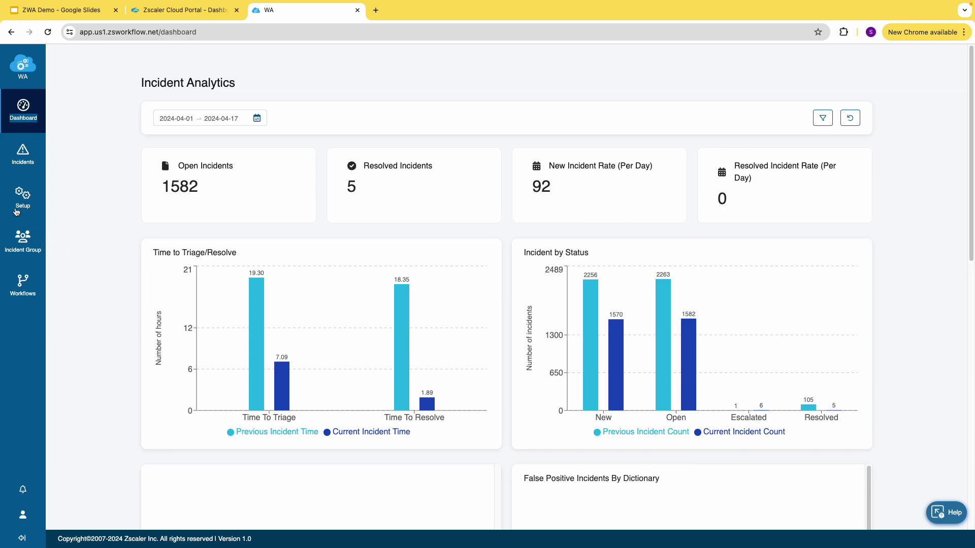
left_click(19, 210)
left_click(21, 249)
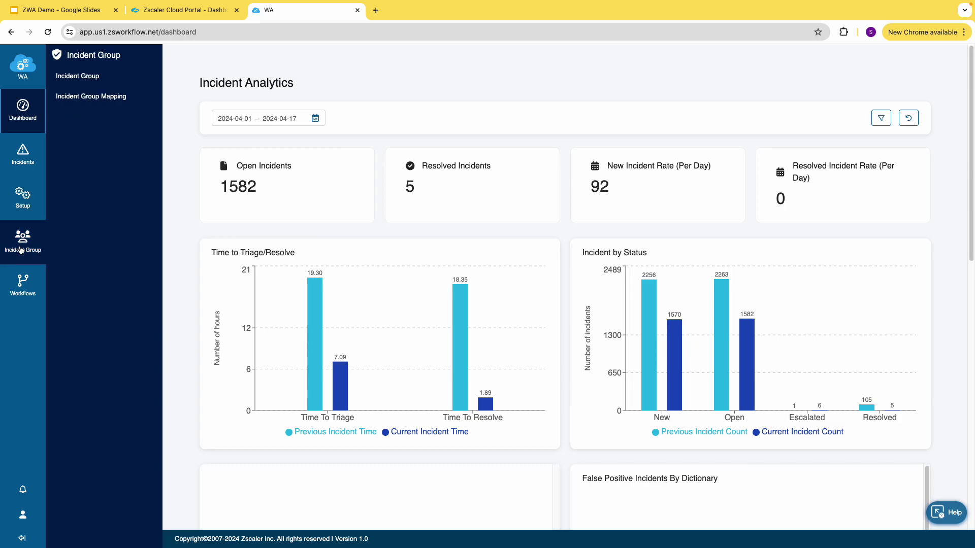
left_click(68, 77)
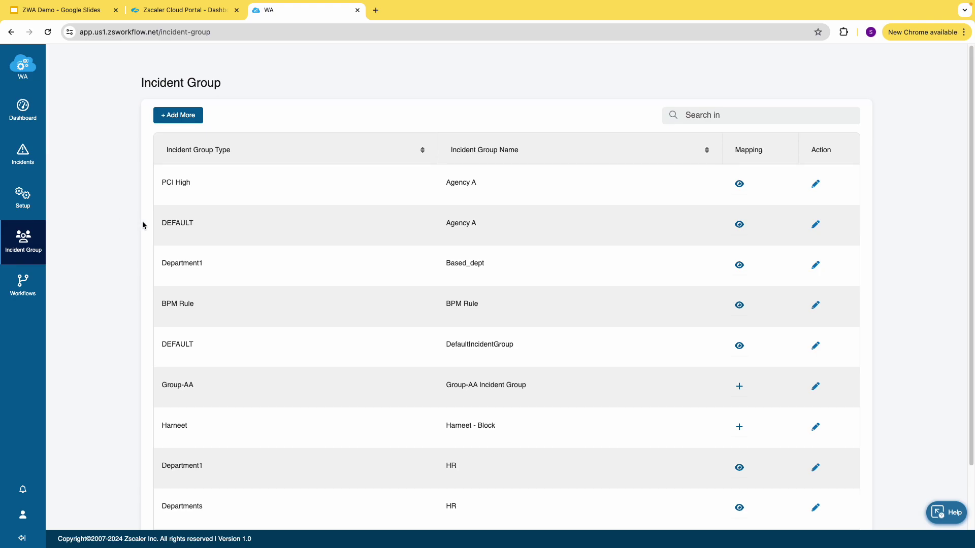
scroll(442, 209, "down", 3)
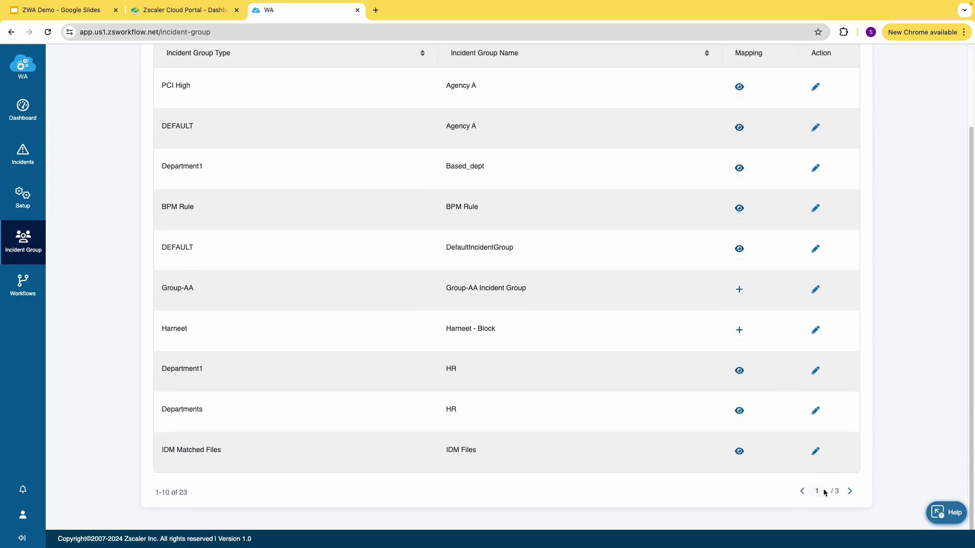
left_click(850, 490)
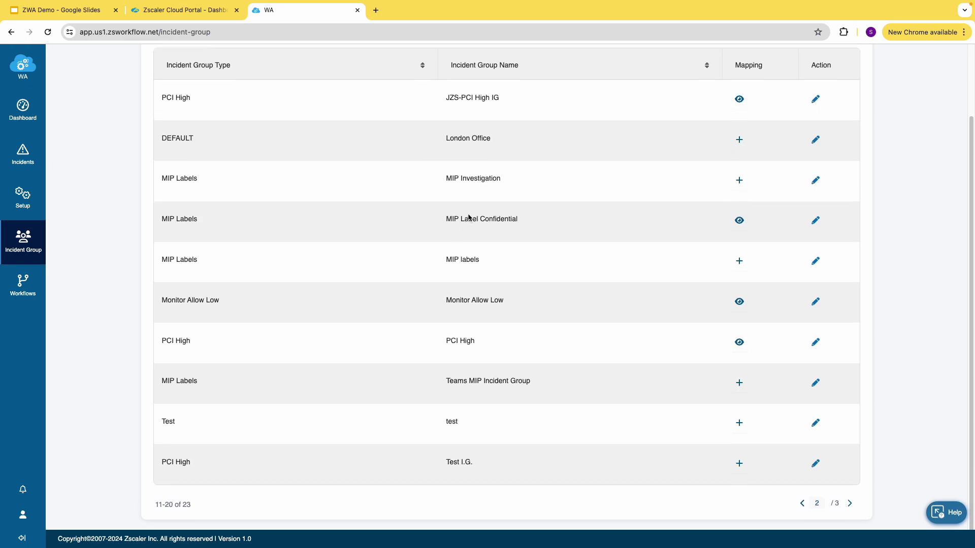
scroll(468, 217, "up", 1)
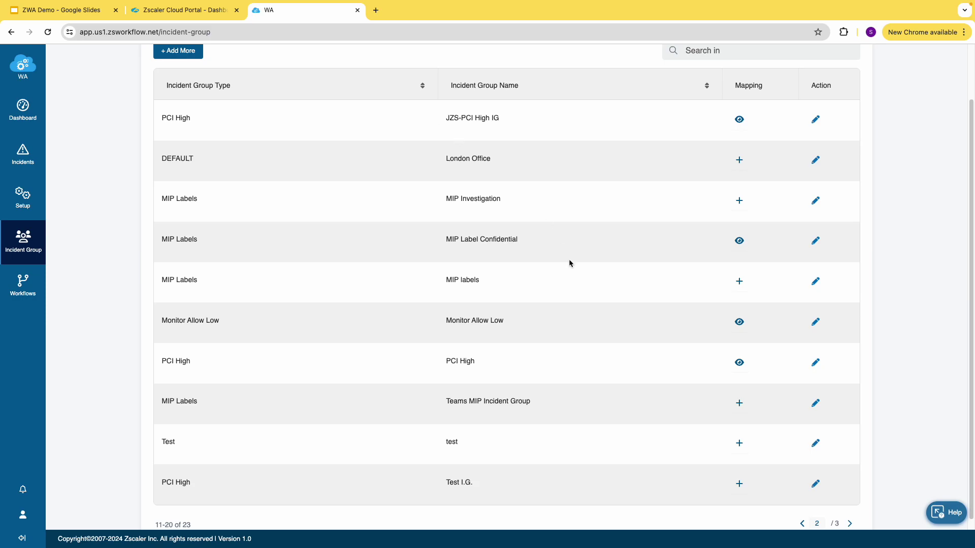
left_click(802, 523)
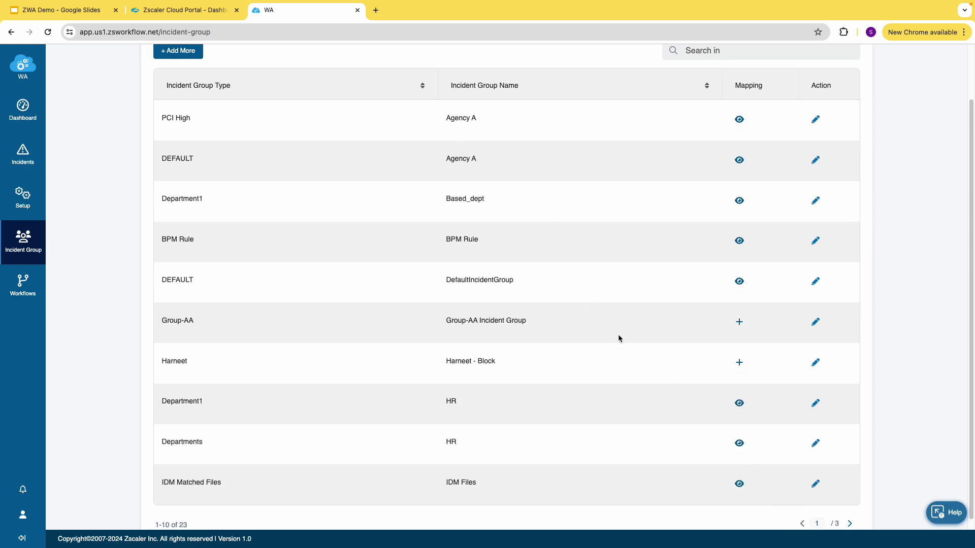
scroll(604, 323, "down", 1)
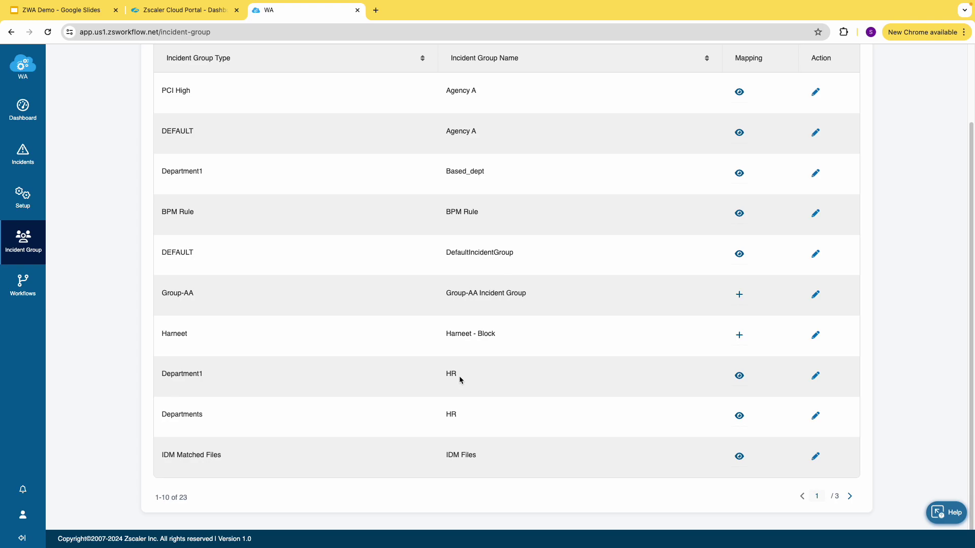
- Examine the rule conditions of the PCI High group in Incident Group Mapping
left_click(29, 262)
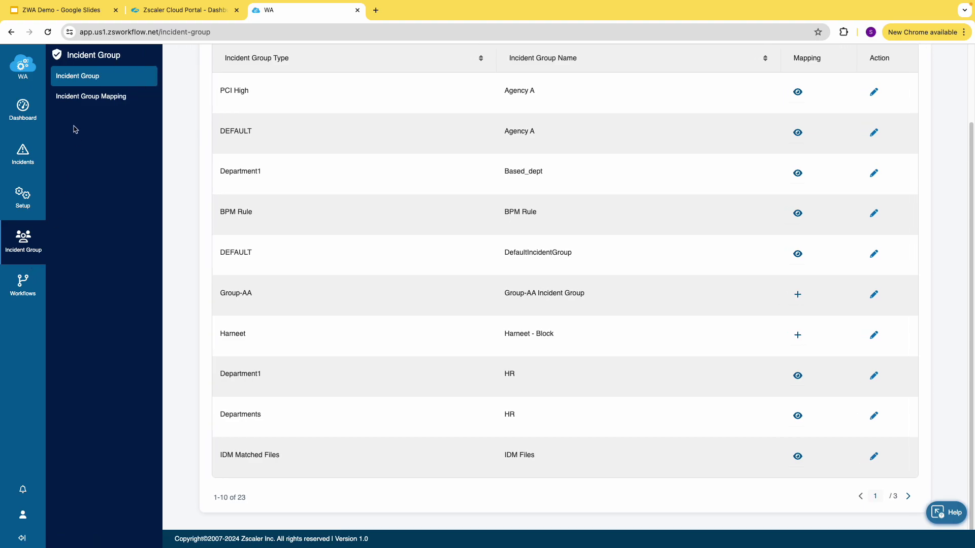
left_click(82, 99)
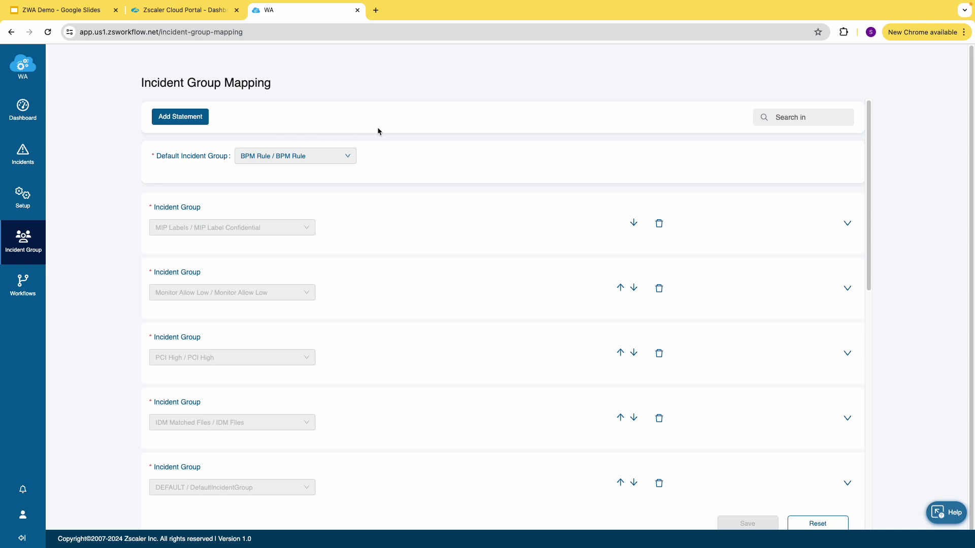
left_click(846, 353)
scroll(565, 299, "down", 5)
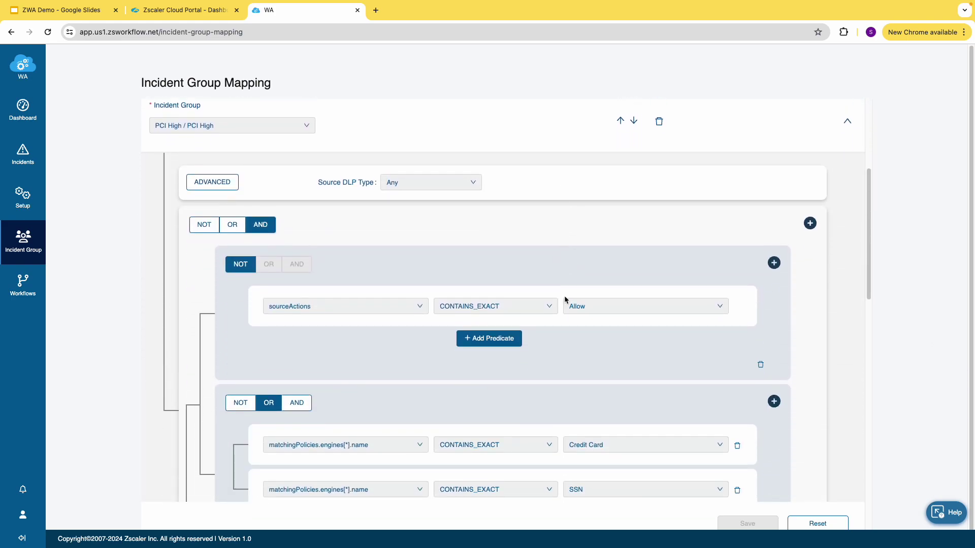
scroll(565, 299, "down", 2)
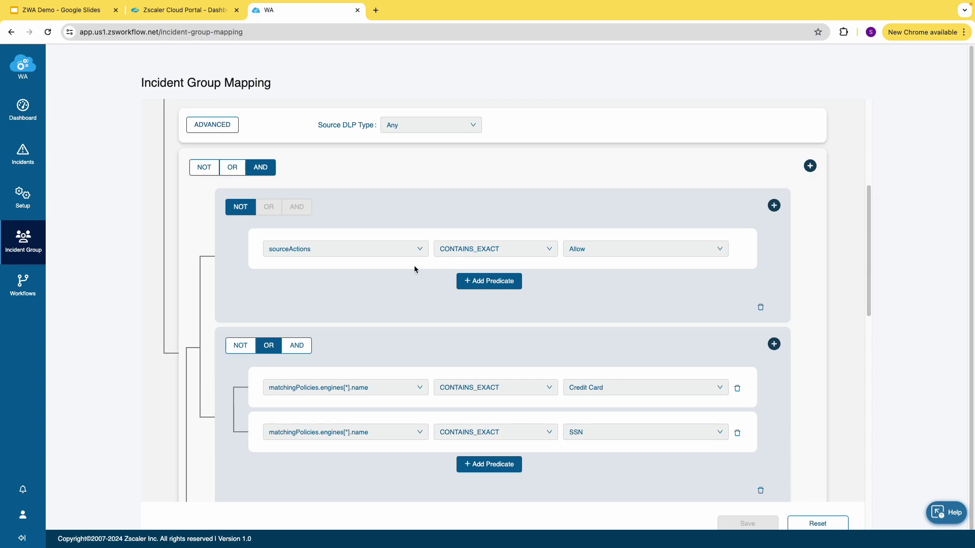
- Review the first admin's assignment in Setup without changing it, and view the priorities assigned to incident groups
left_click(44, 199)
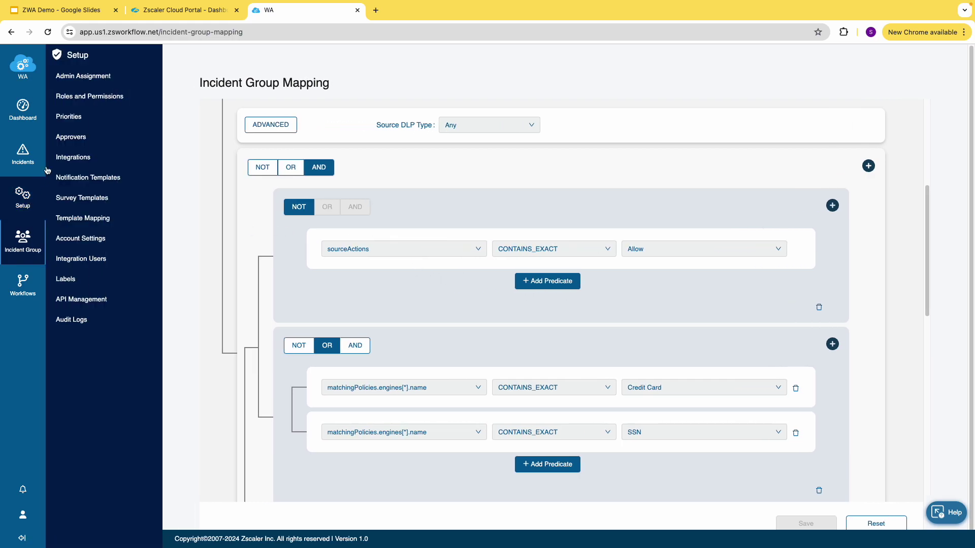
left_click(76, 77)
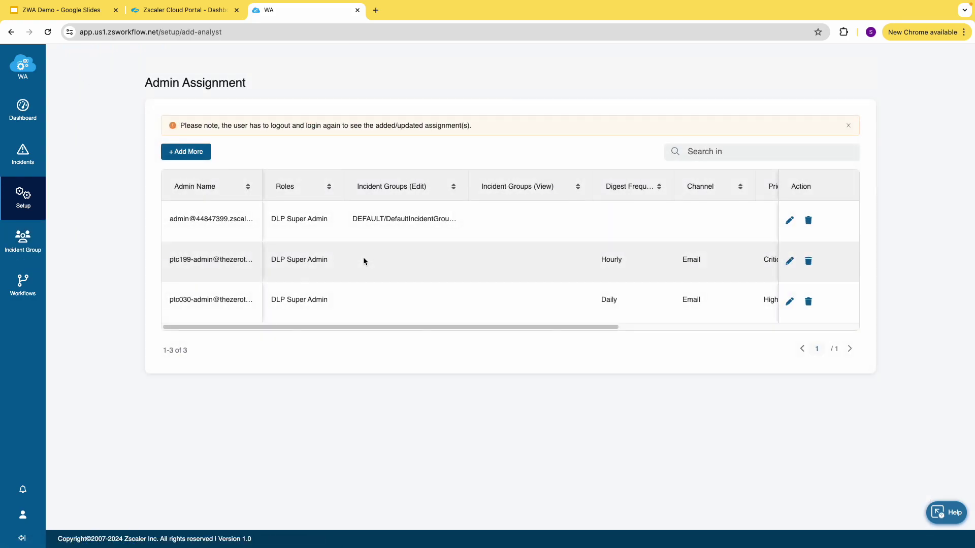
left_click(790, 220)
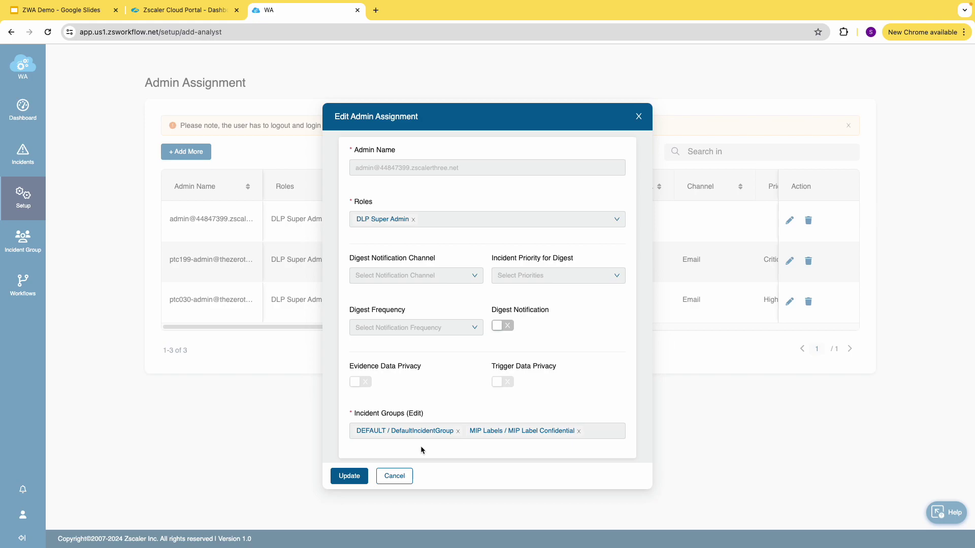
left_click(390, 478)
mouse_move(17, 203)
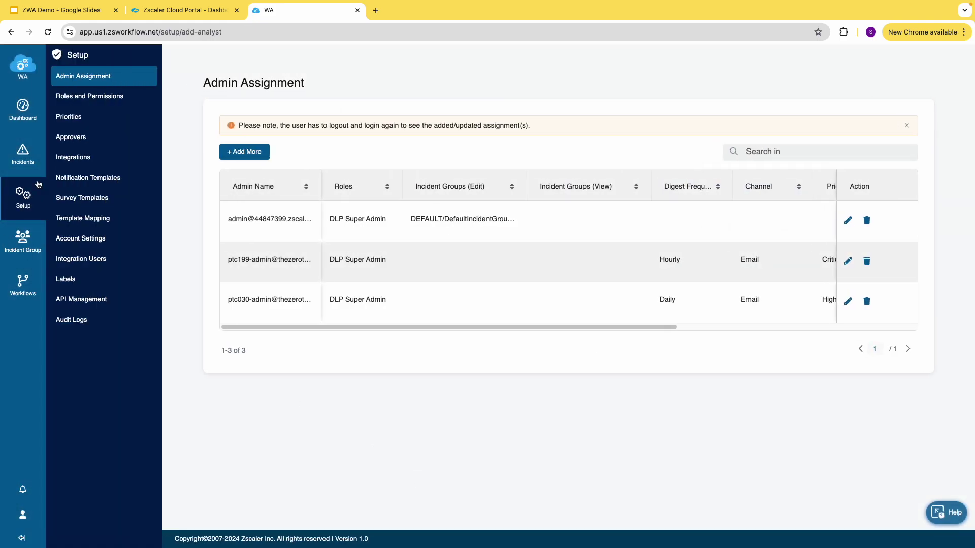
left_click(66, 120)
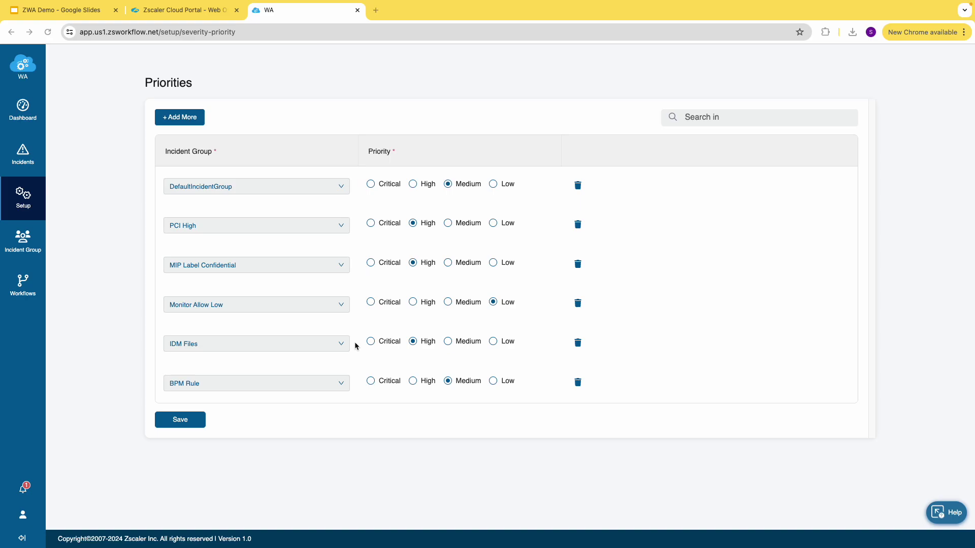
- Filter the incidents by Source DLP Type INLINE and DLP Type File Share Post
left_click(22, 151)
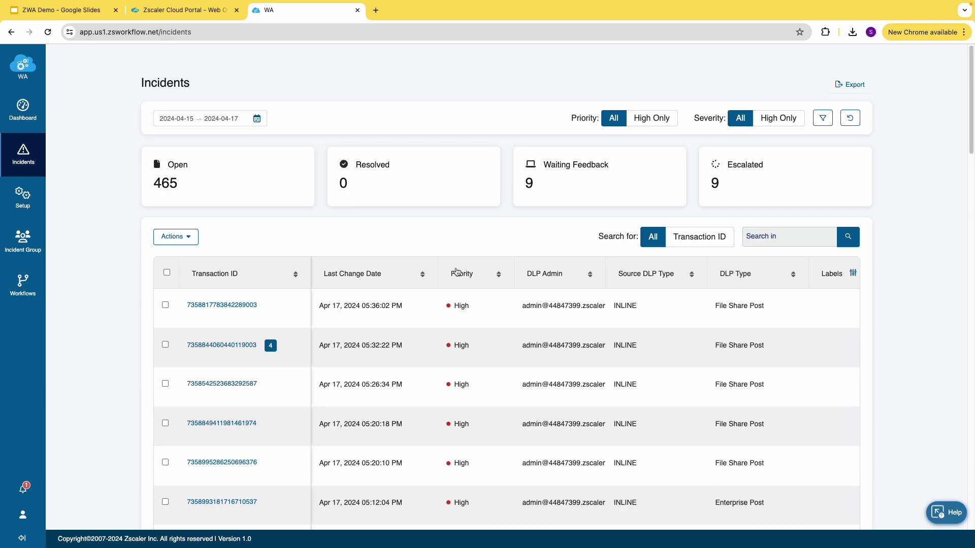
left_click(822, 119)
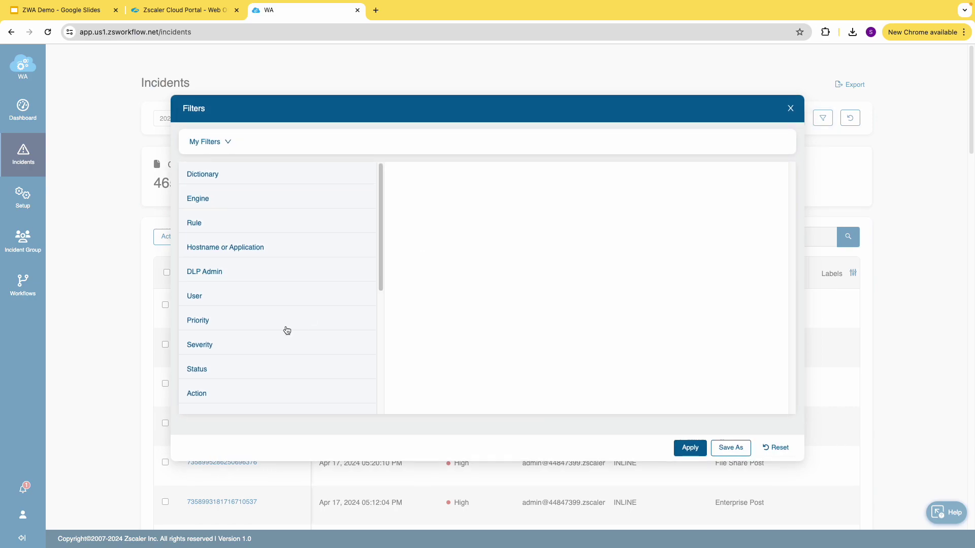
scroll(287, 330, "down", 5)
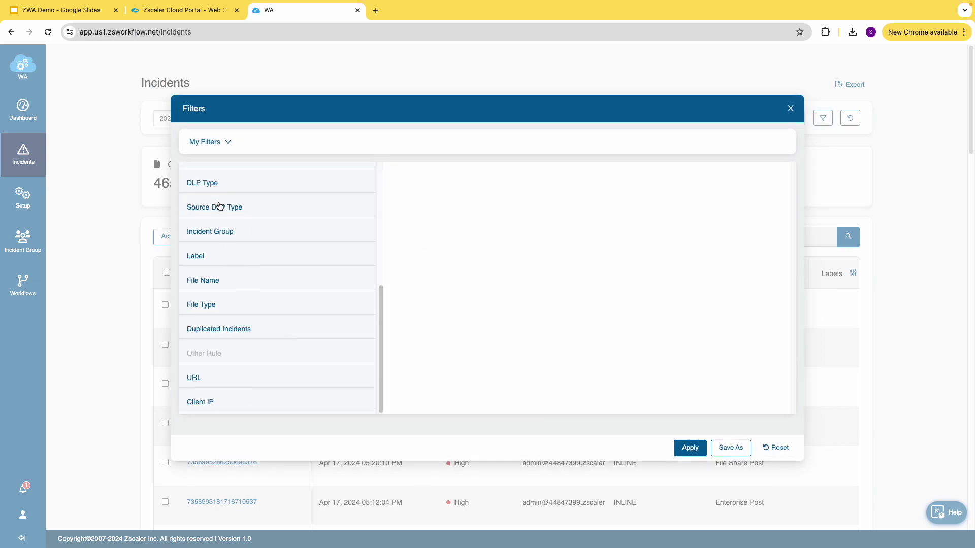
left_click(219, 207)
left_click(399, 174)
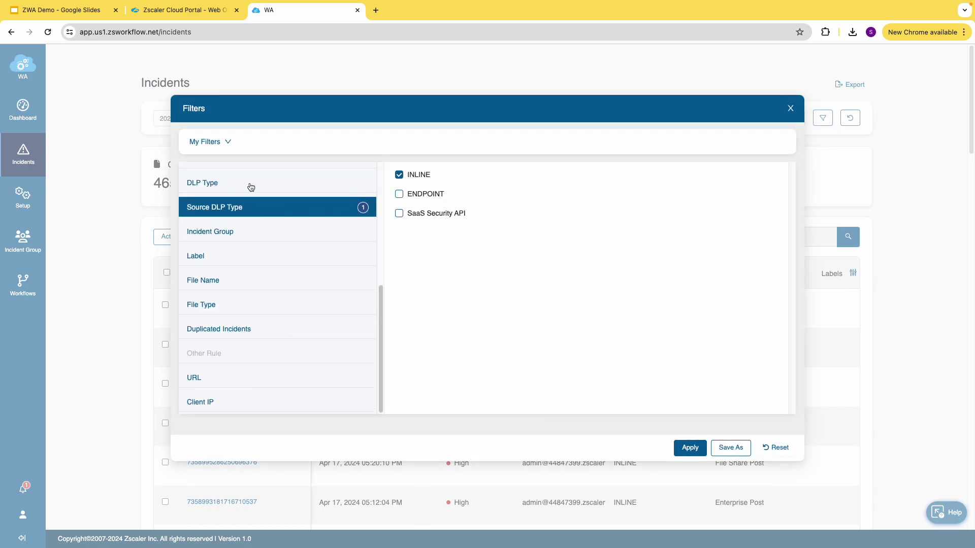
left_click(251, 187)
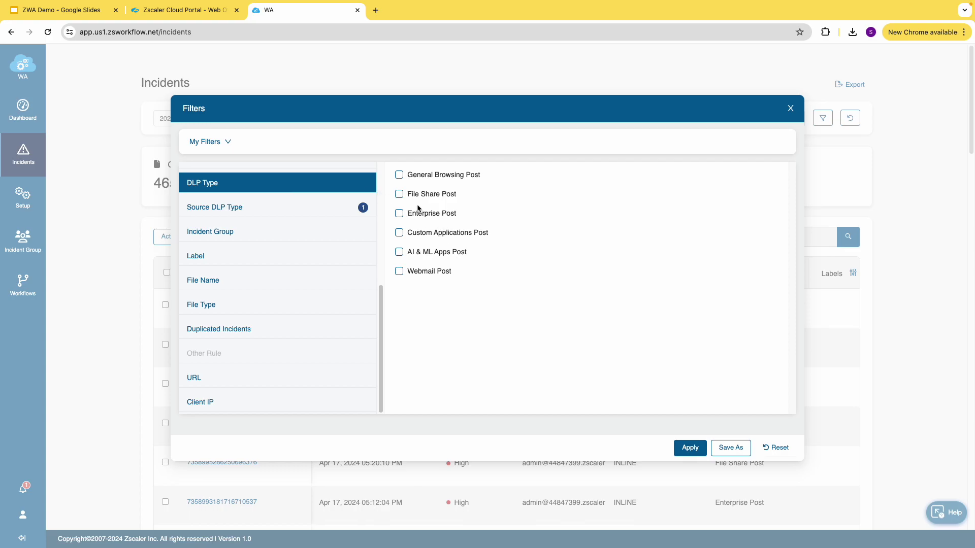
left_click(426, 197)
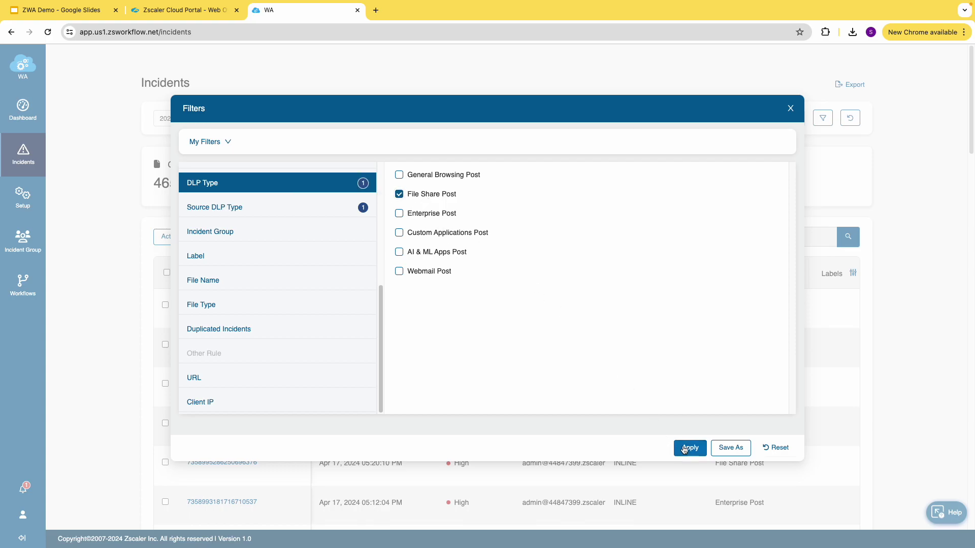
left_click(689, 448)
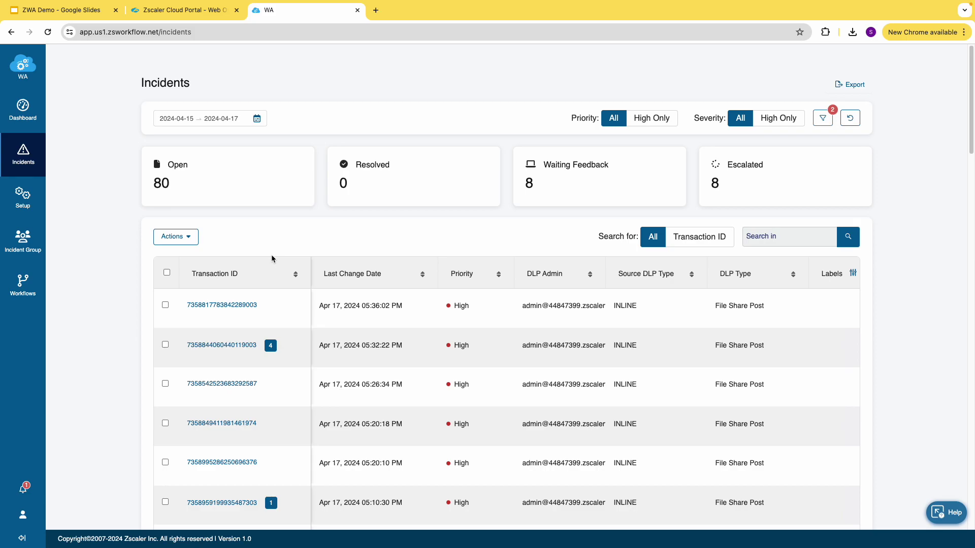
- Open the details of the filtered incident last changed on Apr 17, 2024 at 10:41:26 AM
scroll(271, 254, "down", 12)
scroll(273, 260, "down", 1)
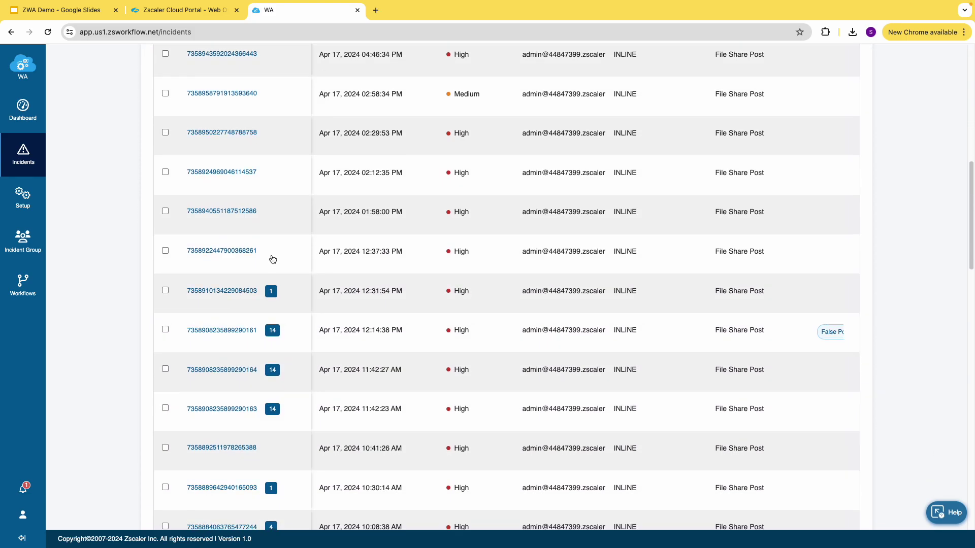
scroll(273, 260, "down", 1)
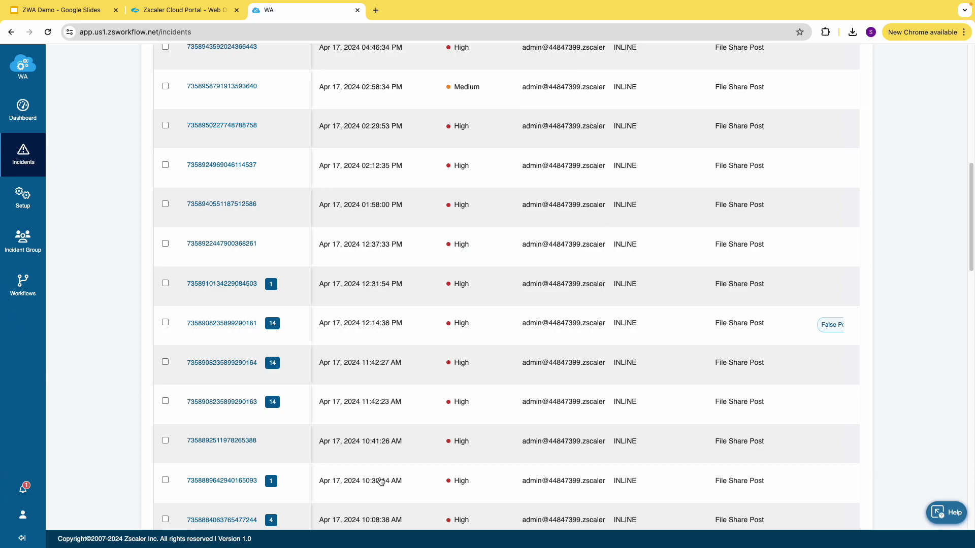
left_click(248, 442)
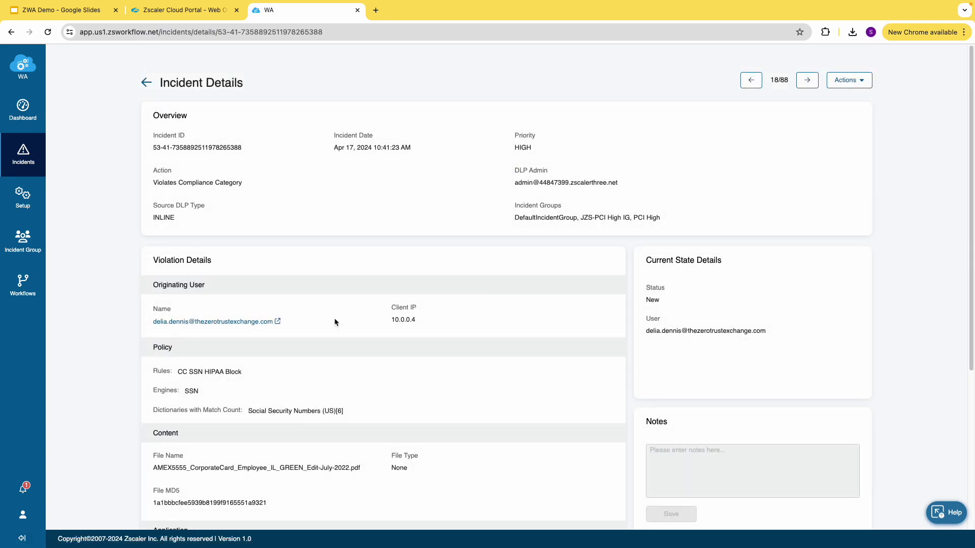
- Examine the incident's overview and violation details, including the originating user, policy, file name and application URL
scroll(334, 320, "down", 2)
scroll(334, 318, "up", 2)
scroll(263, 227, "down", 2)
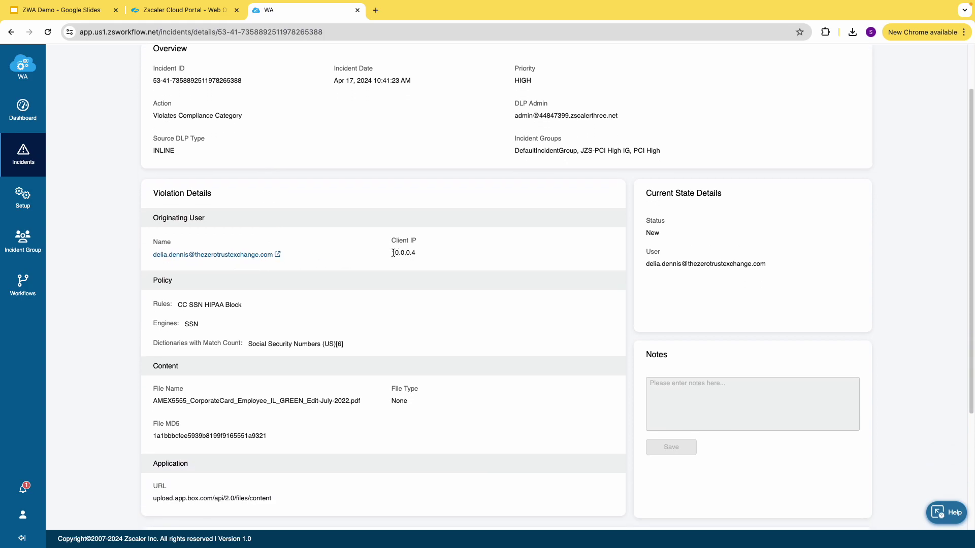
scroll(312, 276, "down", 2)
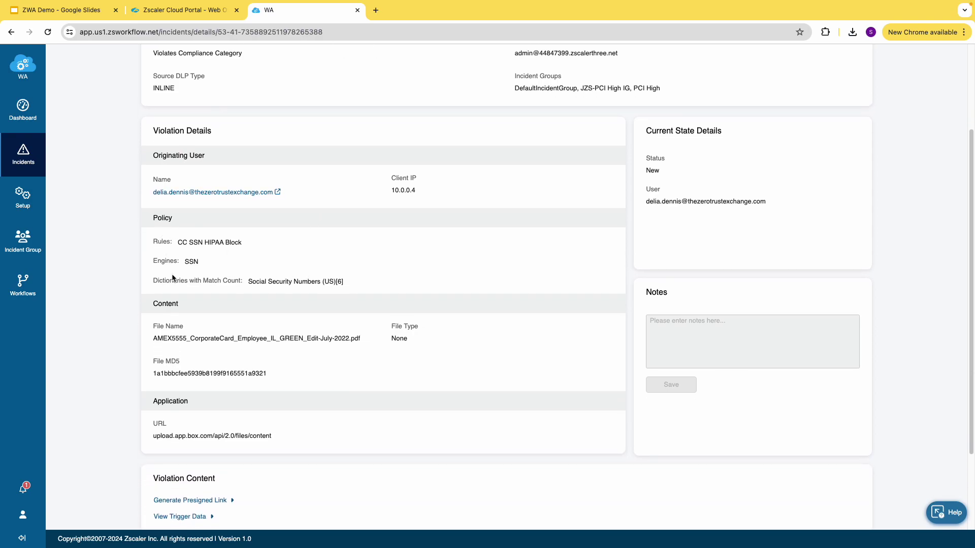
scroll(172, 278, "down", 1)
left_click_drag(153, 300, 171, 300)
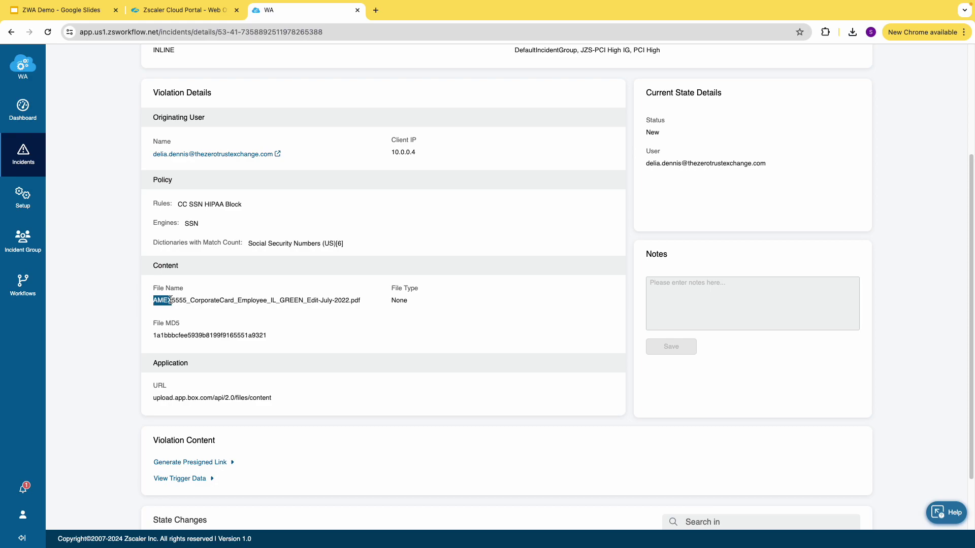
scroll(252, 292, "down", 2)
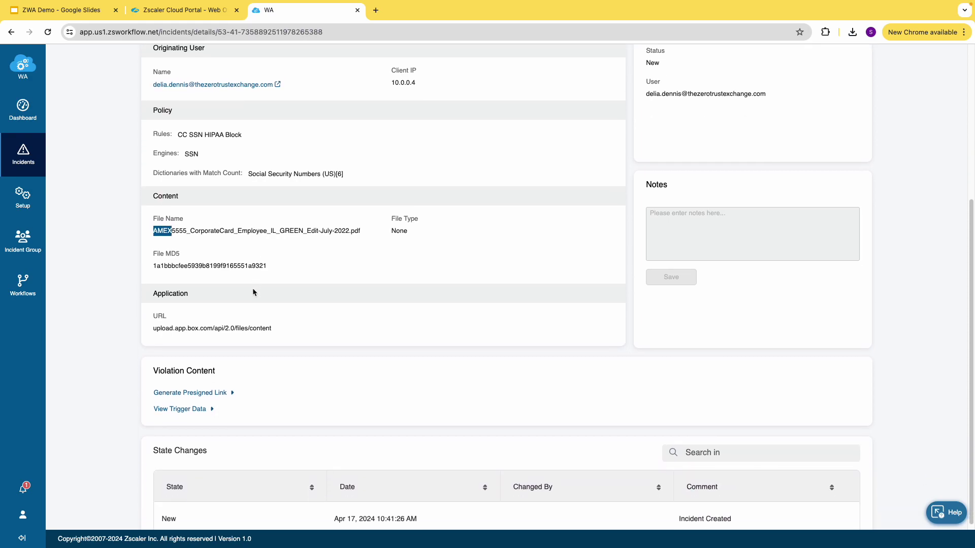
- Generate a presigned link for the incident's violation content and expand its trigger data
scroll(252, 287, "down", 1)
left_click(233, 360)
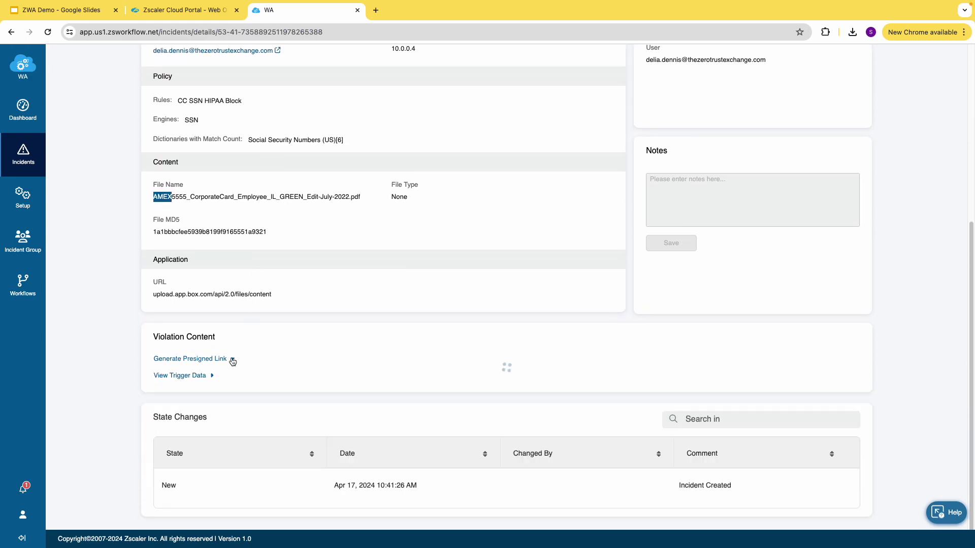
scroll(232, 365, "down", 1)
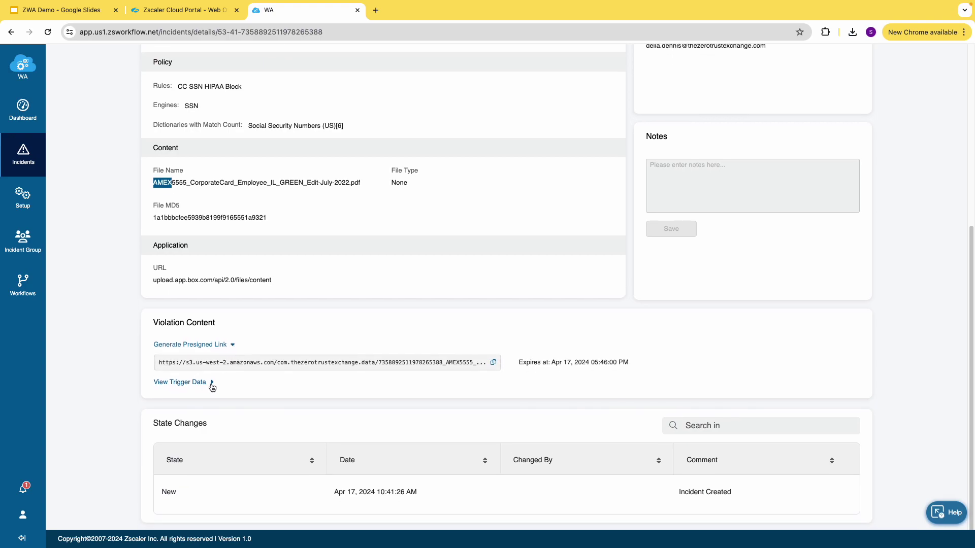
left_click(212, 385)
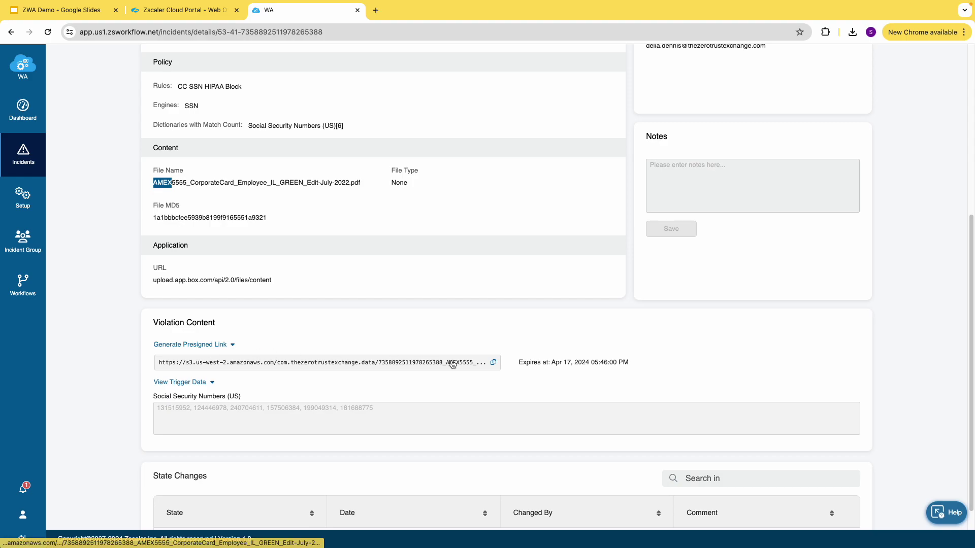
- Download and view the violating AMEX5555 PDF through the presigned link, and return to the incident's State Changes section
left_click(493, 363)
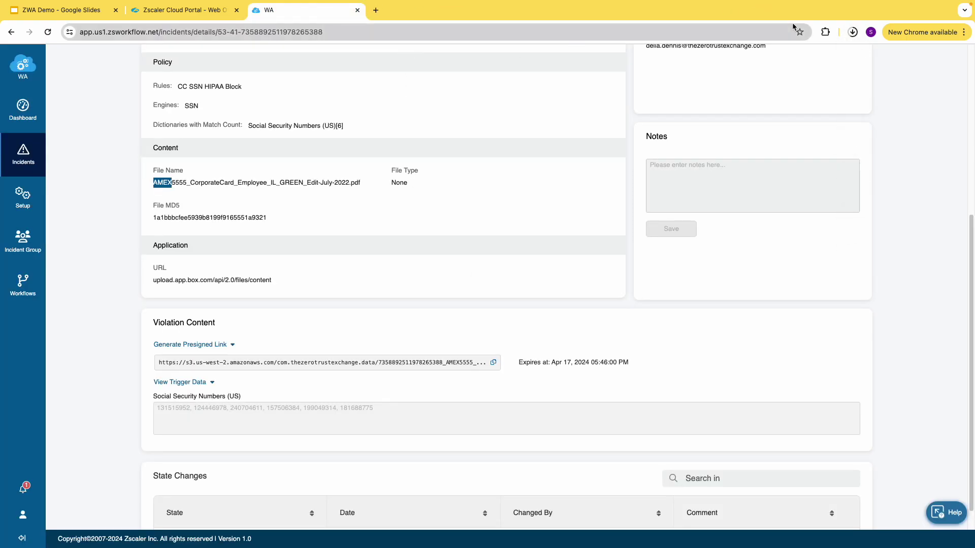
left_click(788, 65)
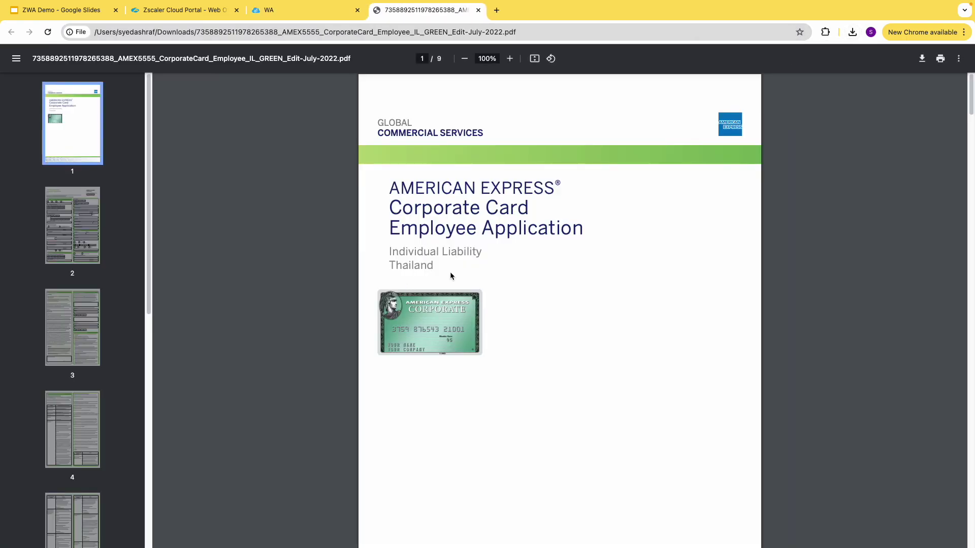
left_click(276, 12)
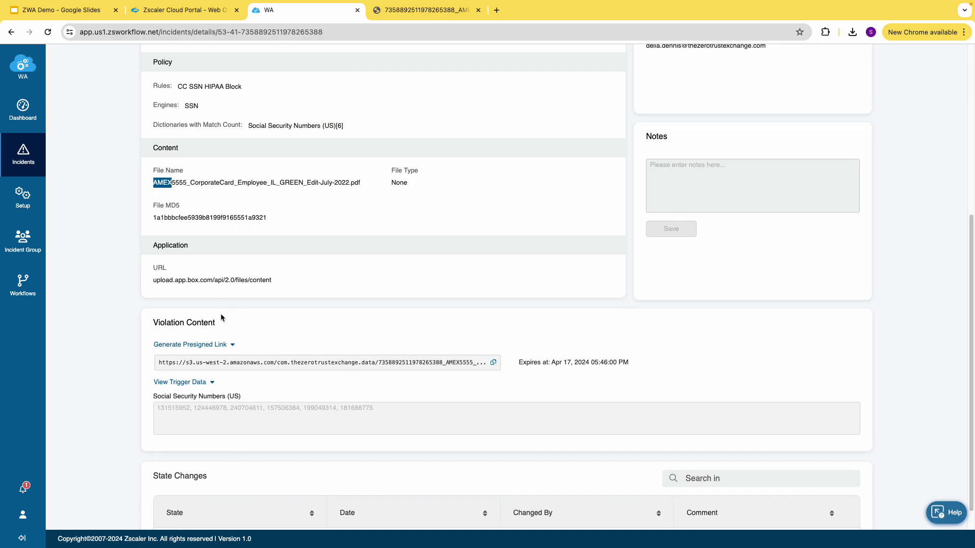
scroll(272, 289, "down", 1)
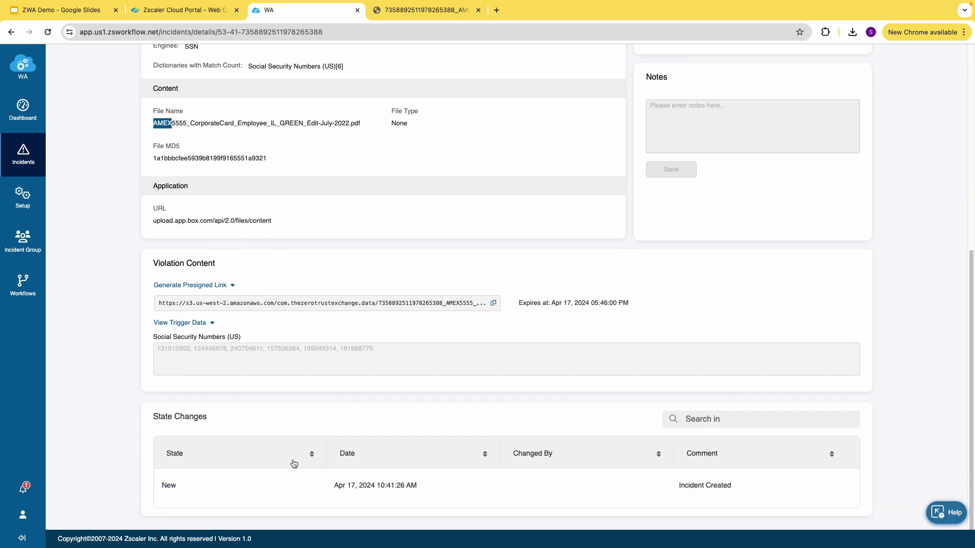
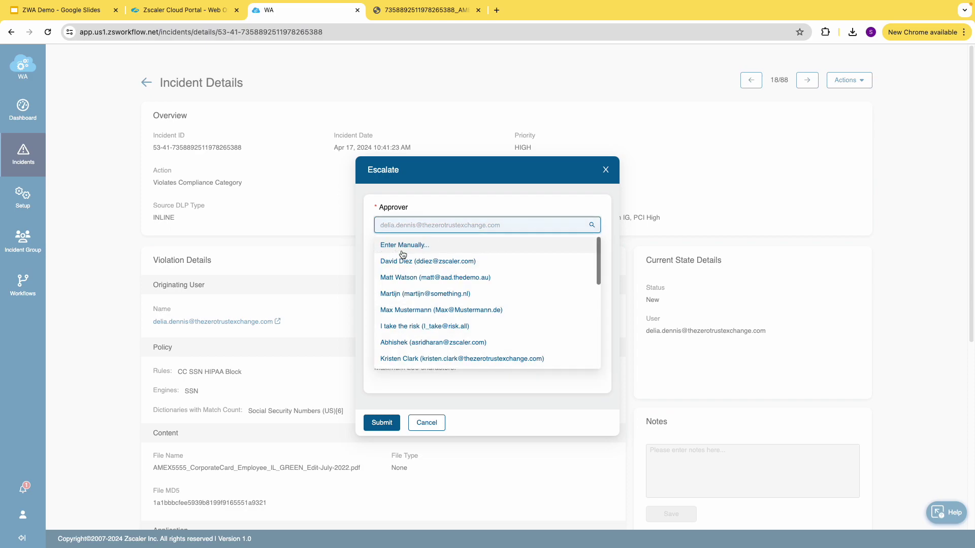
- Escalate the incident by manually entering the approver's email with English as the language, and dismiss the notification
left_click(386, 239)
key("ctrl+v")
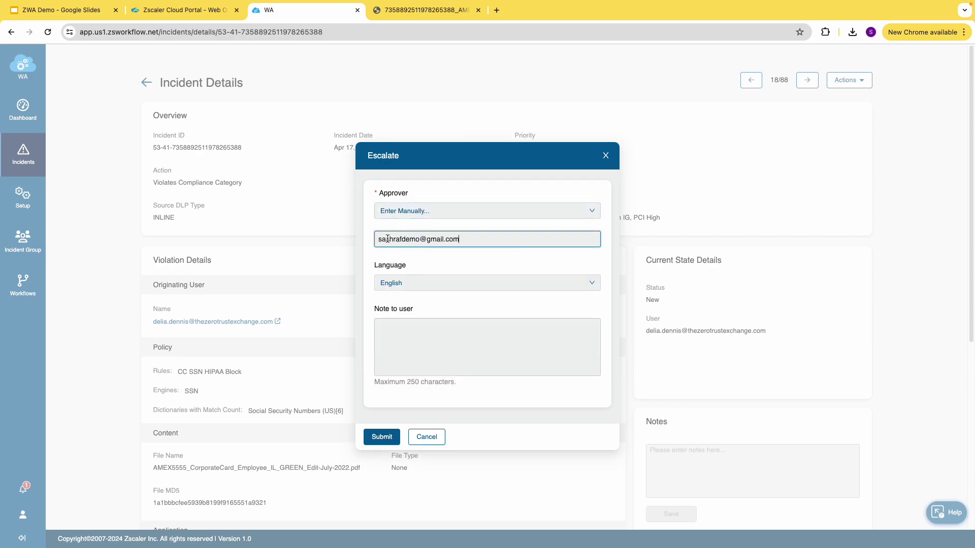
left_click(382, 437)
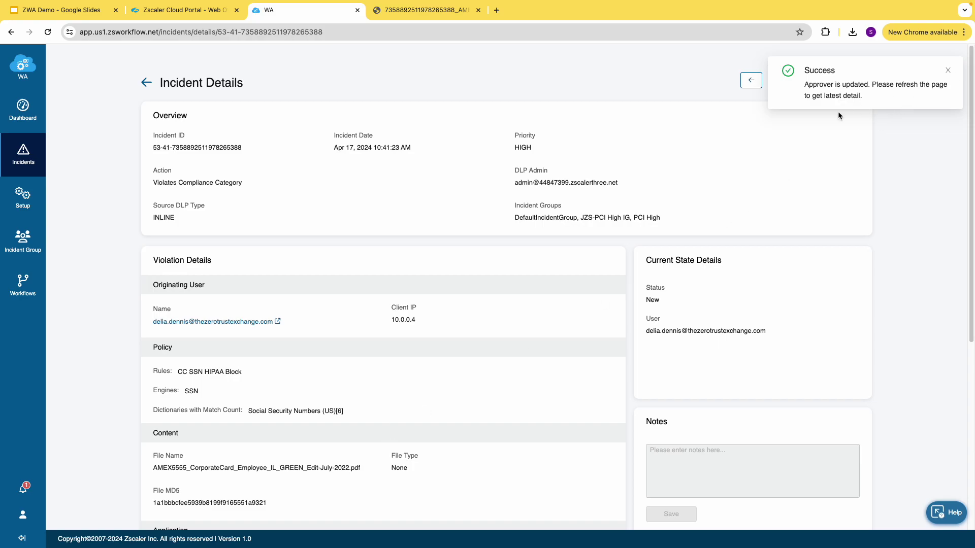
left_click(948, 73)
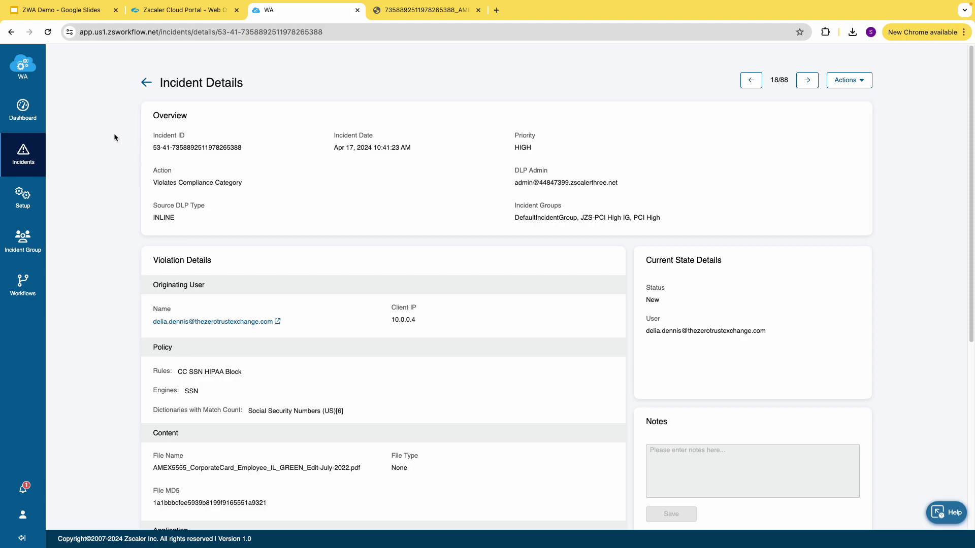
- Refresh the incident details and review the logged entries under State Changes
scroll(116, 188, "down", 7)
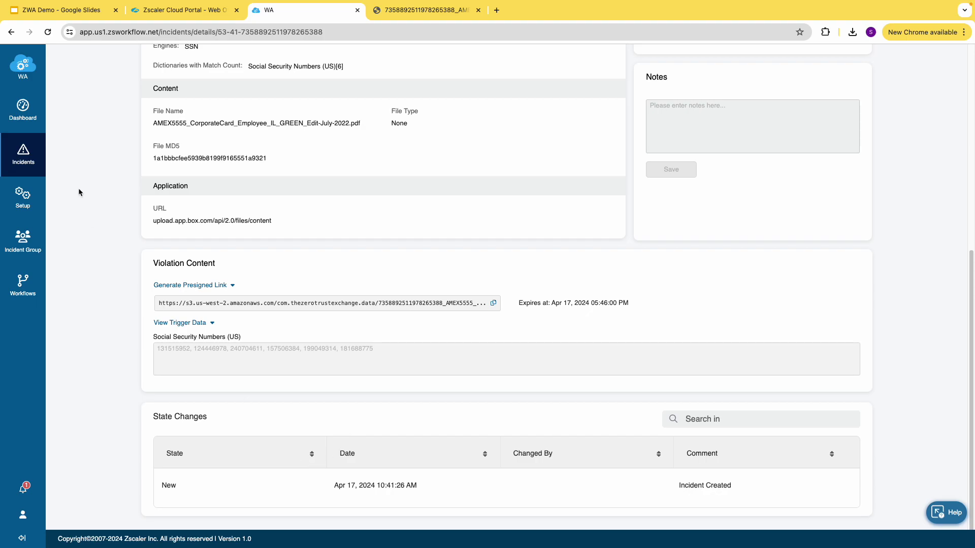
left_click(48, 32)
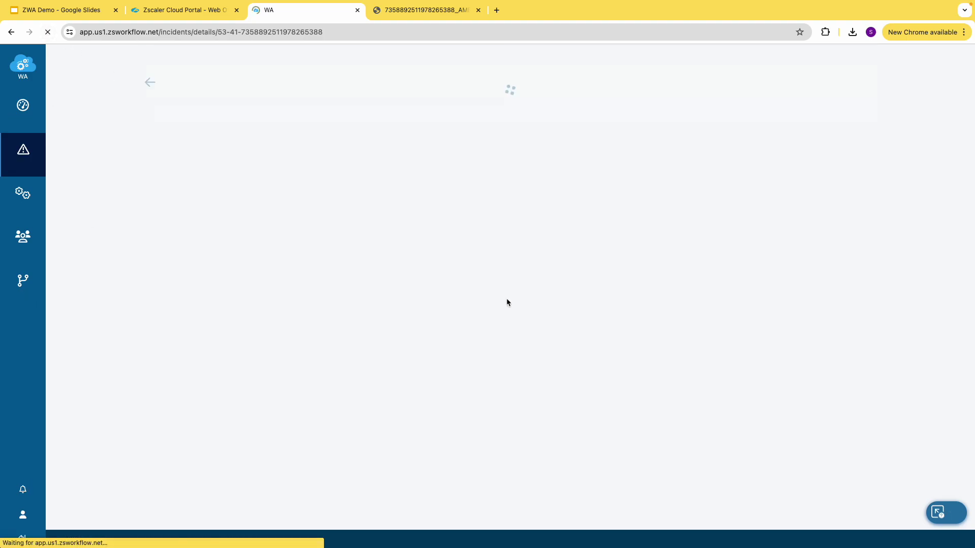
scroll(626, 307, "down", 15)
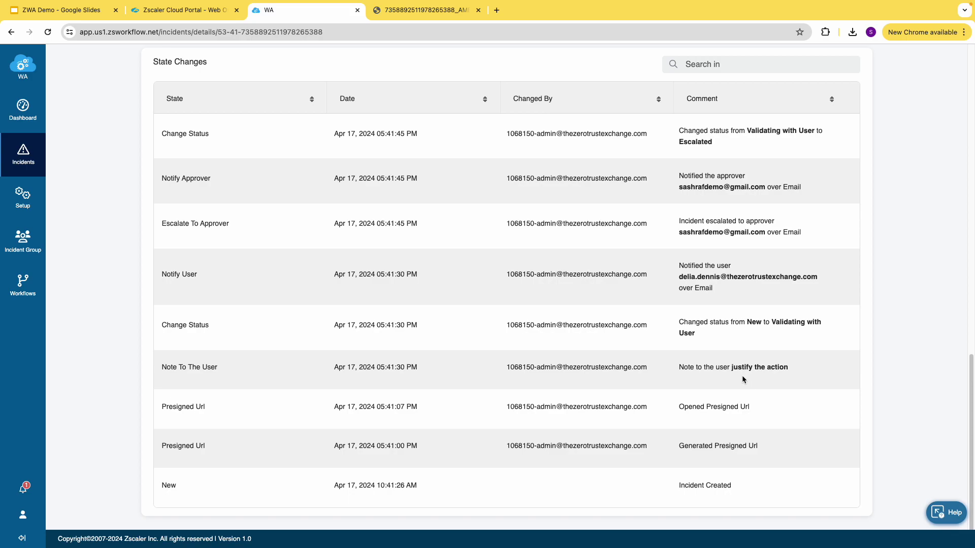
scroll(776, 347, "up", 1)
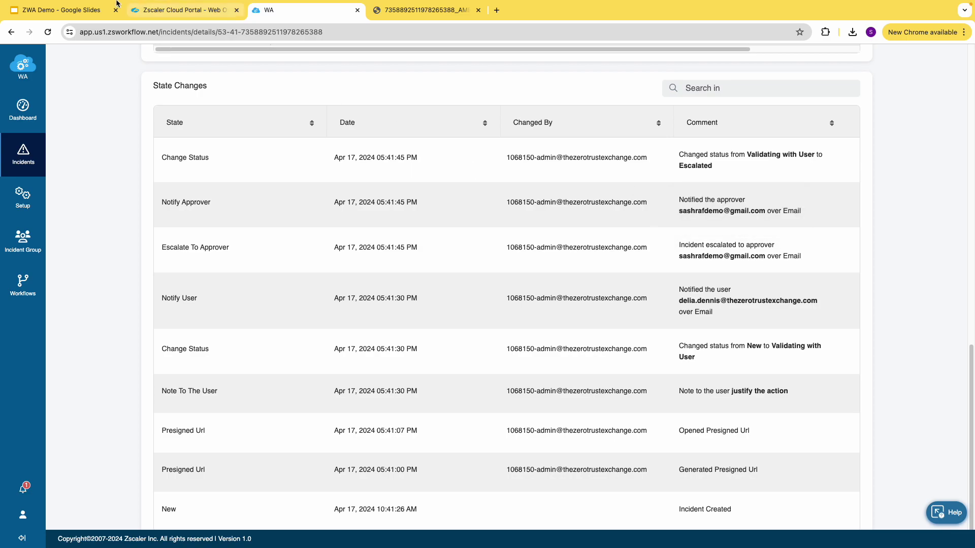
- Switch to Gmail and read the latest "DLP Incident Notification - ACTION REQUIRED" message in the inbox
mouse_move(70, 13)
left_click(35, 19)
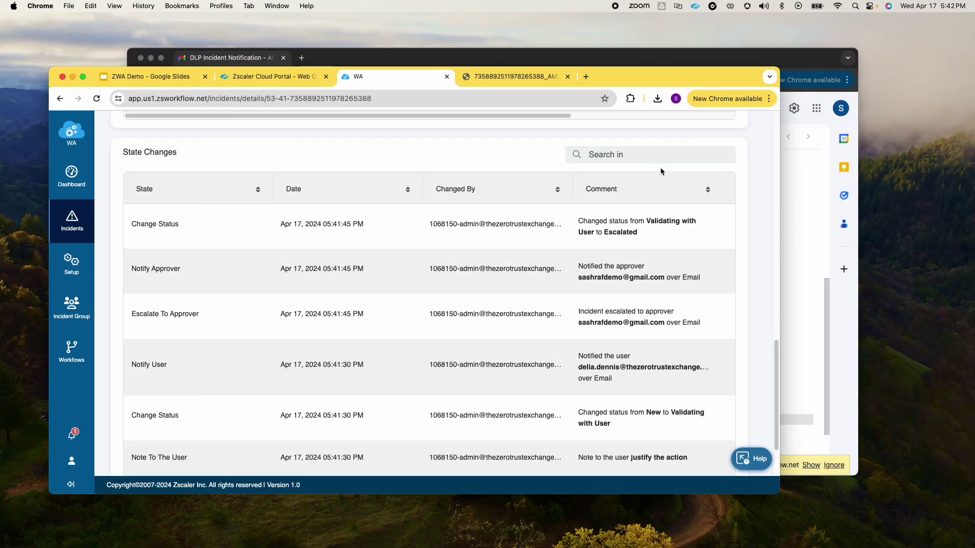
left_click(812, 246)
left_click(163, 173)
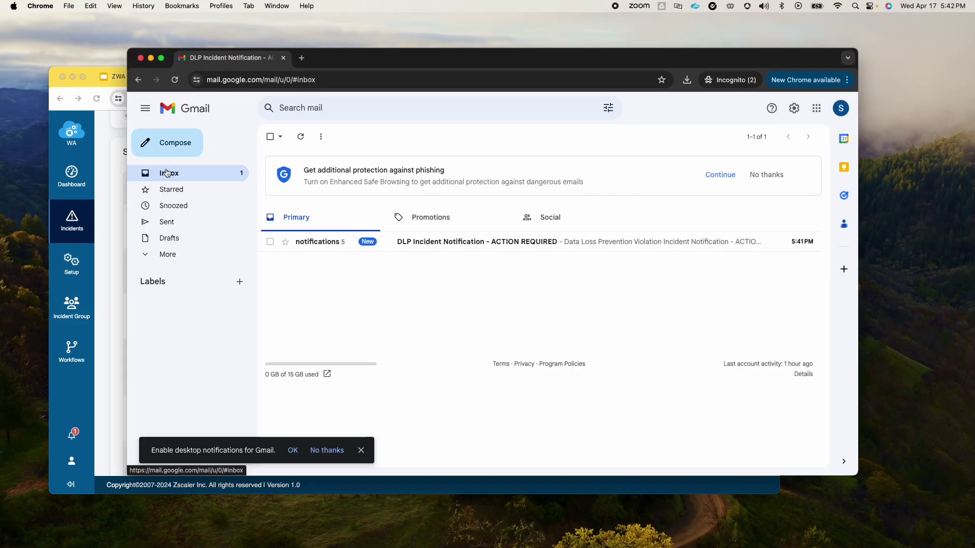
left_click(436, 243)
scroll(439, 320, "down", 5)
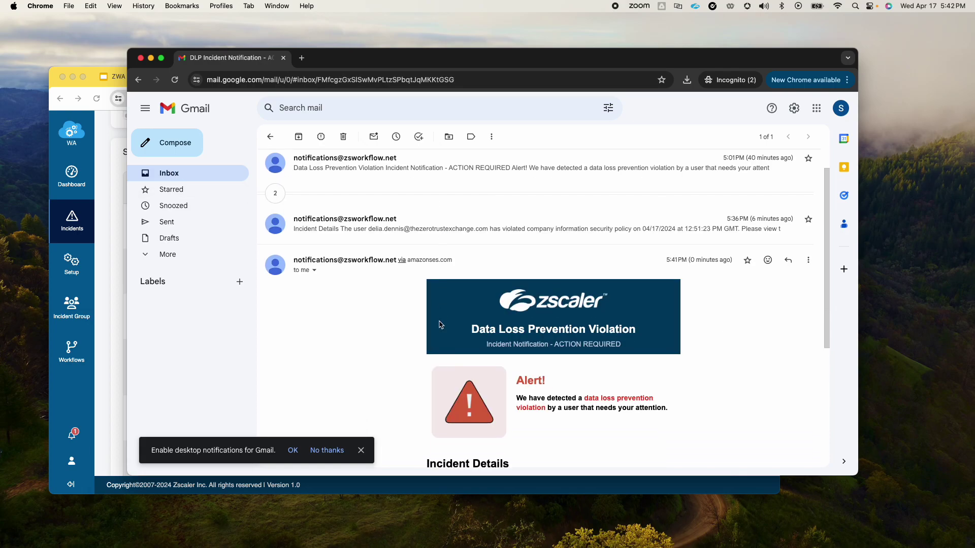
scroll(440, 321, "up", 3)
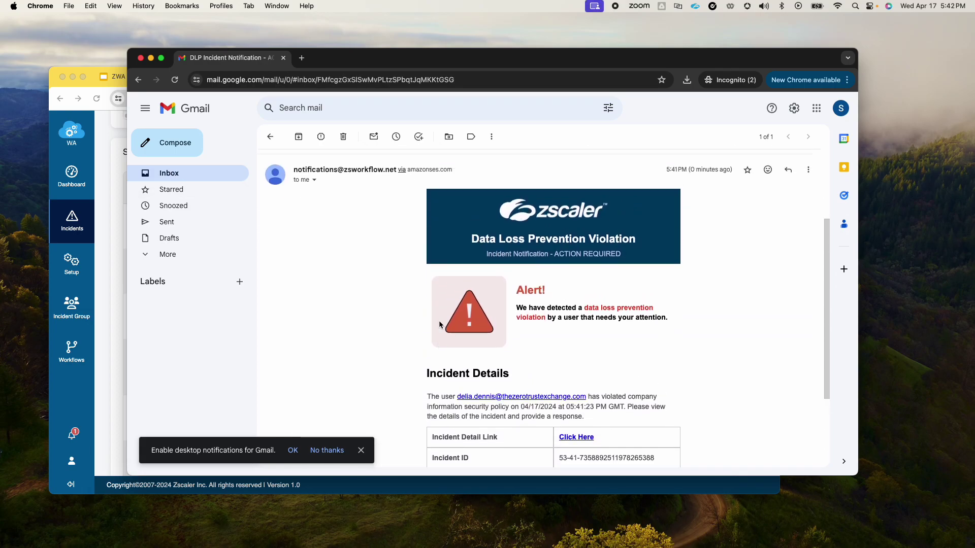
scroll(655, 255, "down", 3)
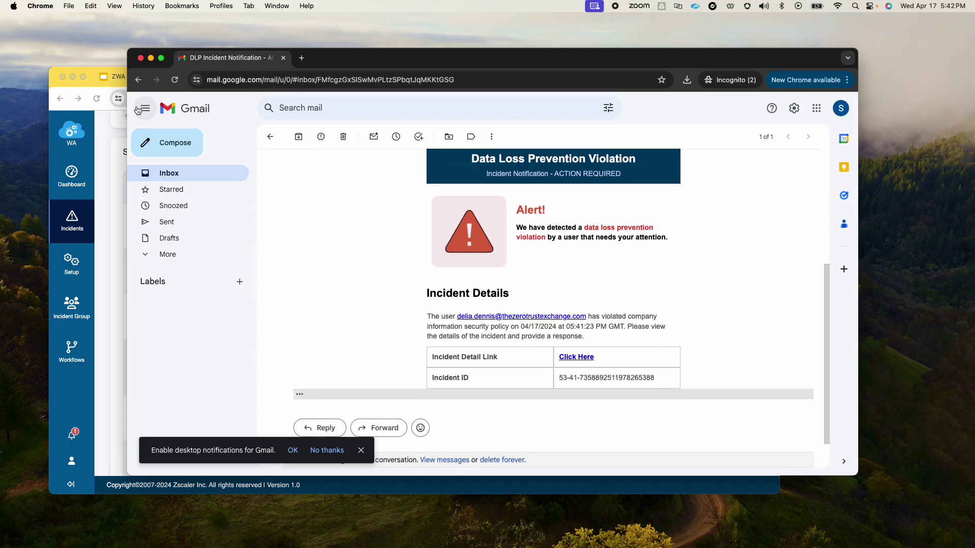
- Return to the Workflow Automation incident in full screen and copy the last numeric segment of its Incident ID
left_click(82, 76)
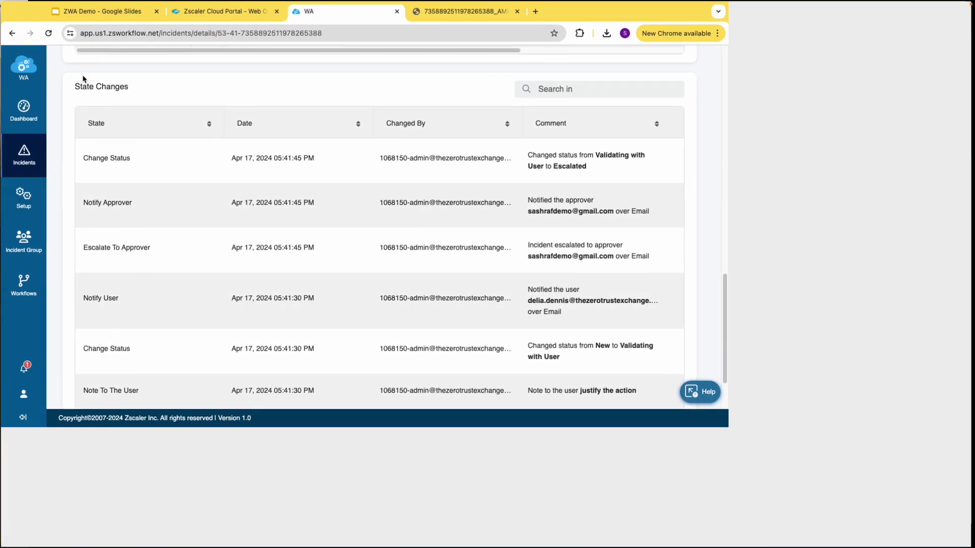
scroll(248, 274, "up", 10)
scroll(259, 284, "up", 5)
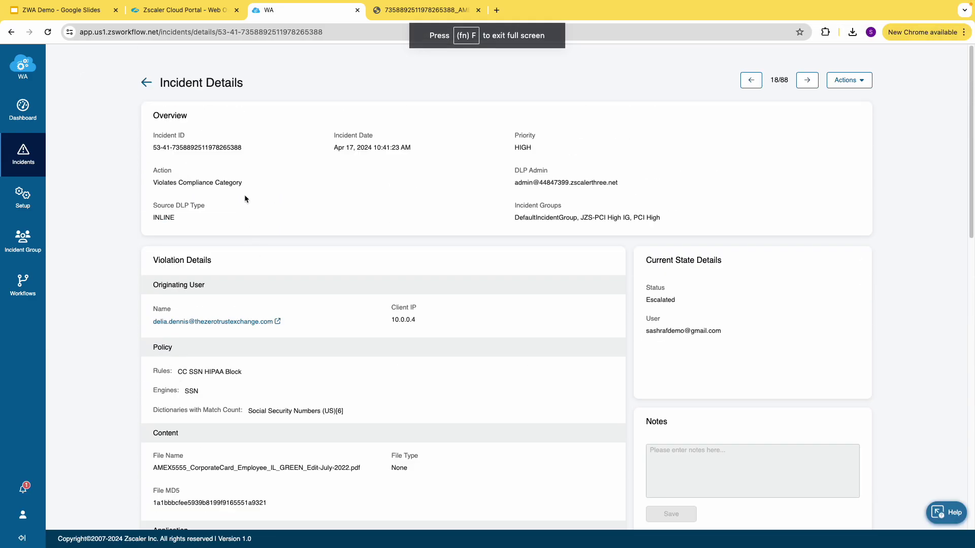
left_click_drag(242, 147, 172, 147)
key("ctrl+c")
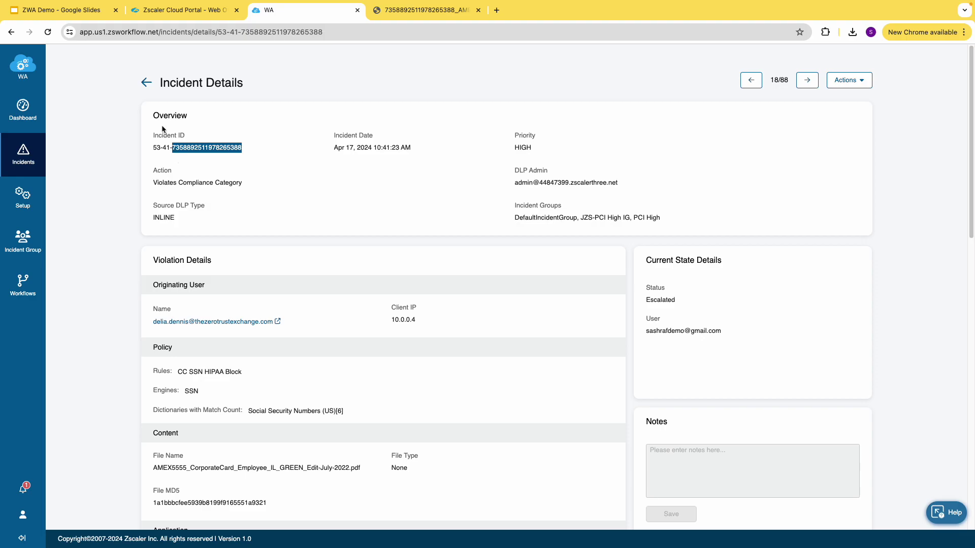
- Switch to the Zscaler Cloud Portal and open the Web Insights logs
left_click(162, 14)
mouse_move(18, 125)
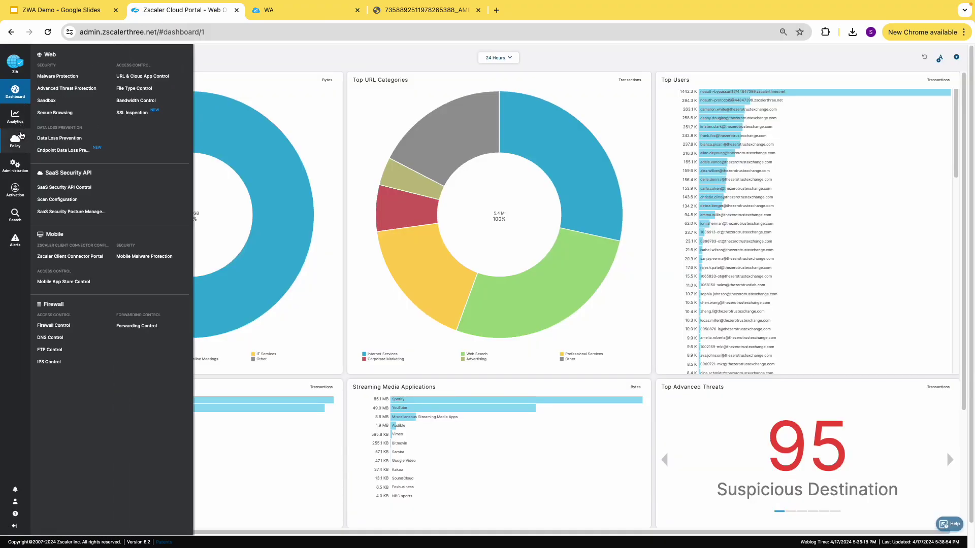
left_click(50, 249)
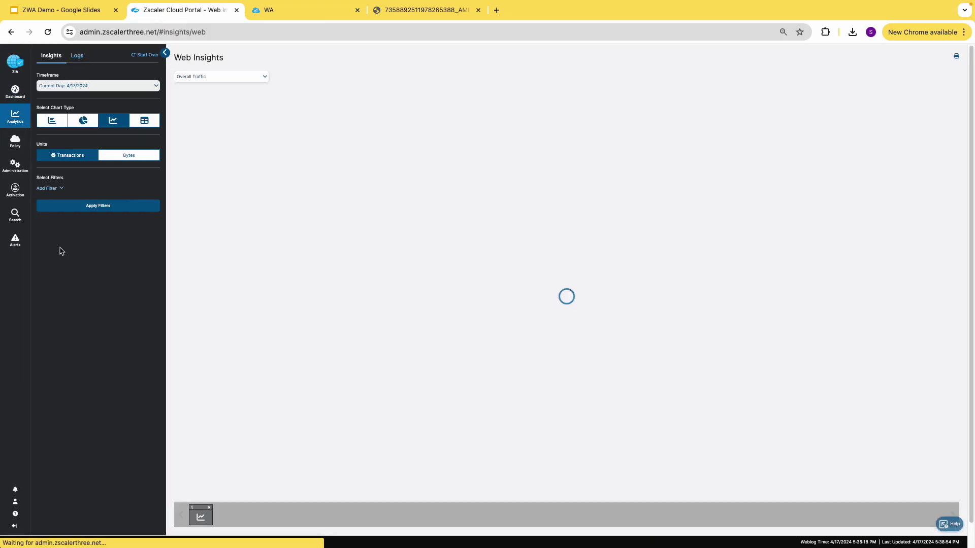
left_click(76, 56)
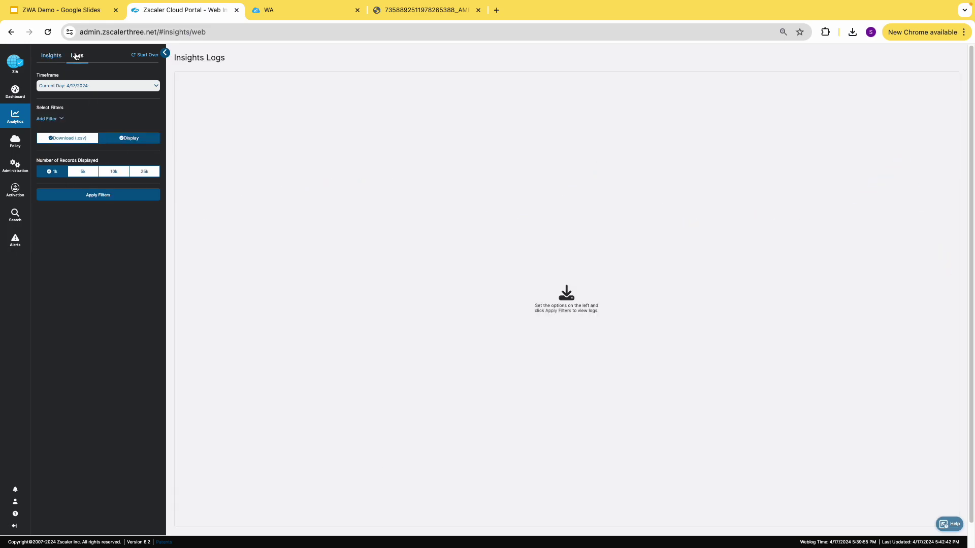
- Filter the Insights Logs by DLP Identifier using the copied incident identifier
left_click(57, 119)
left_click(61, 133)
type("dlp")
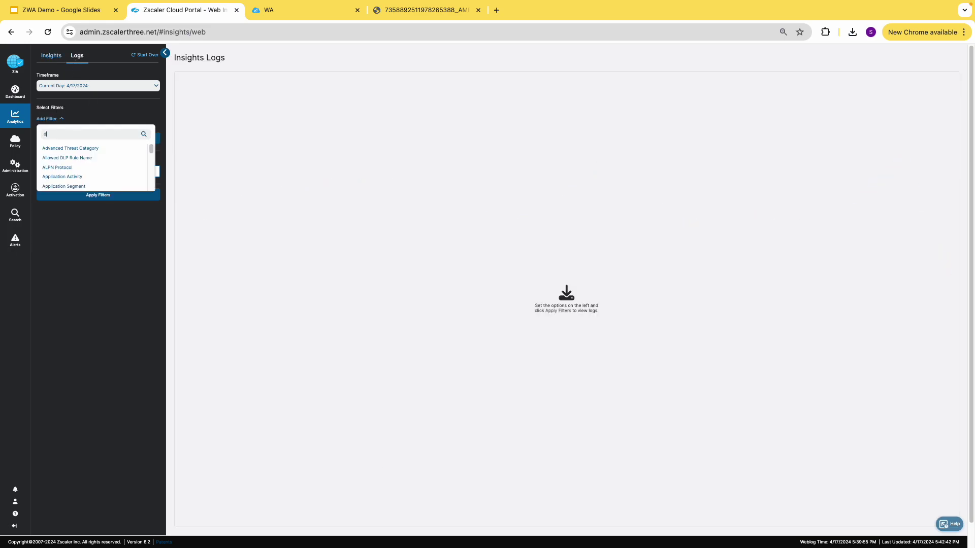
left_click(57, 177)
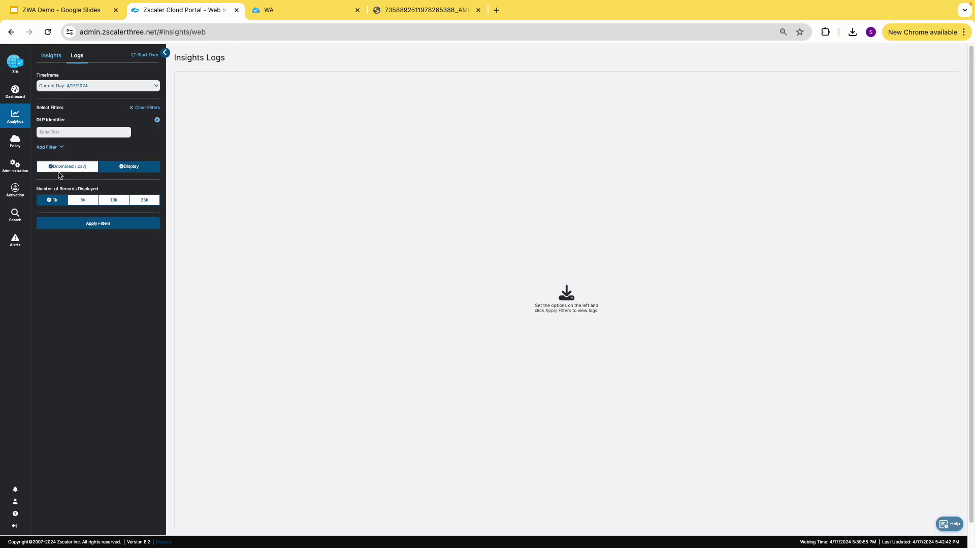
left_click(63, 131)
key("ctrl+v")
left_click(92, 225)
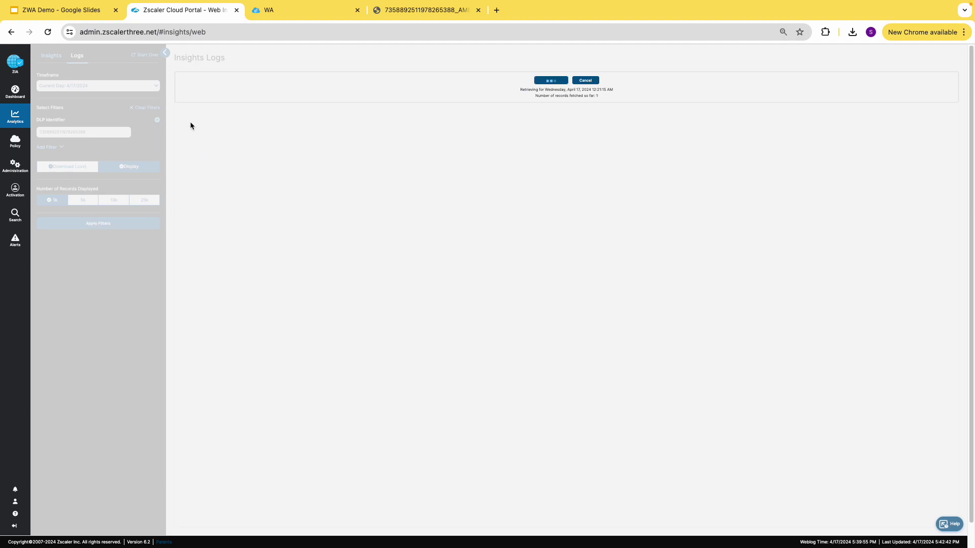
- Examine the log record's columns with the filter pane collapsed, including cloud application, department, DLP MD5 and DLP Identifier
left_click(165, 52)
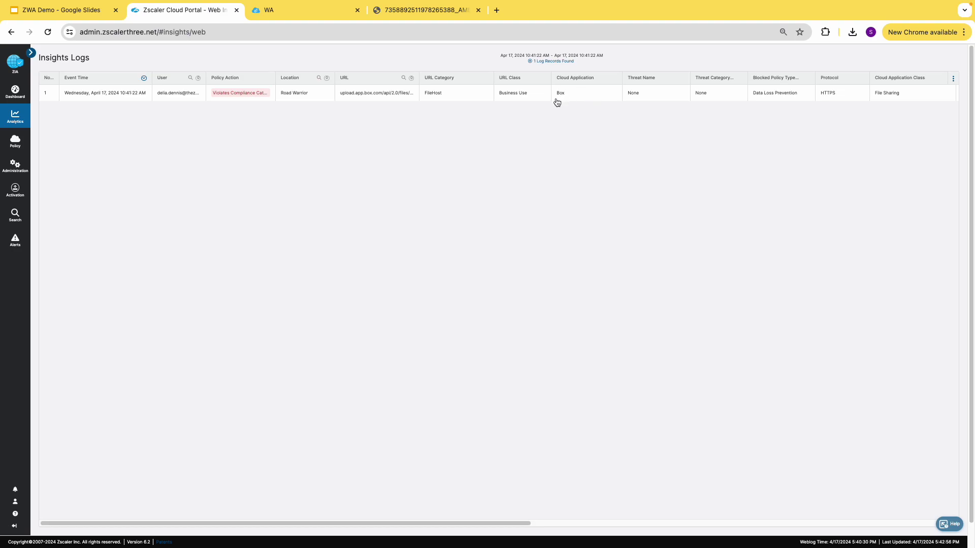
scroll(584, 121, "right", 5)
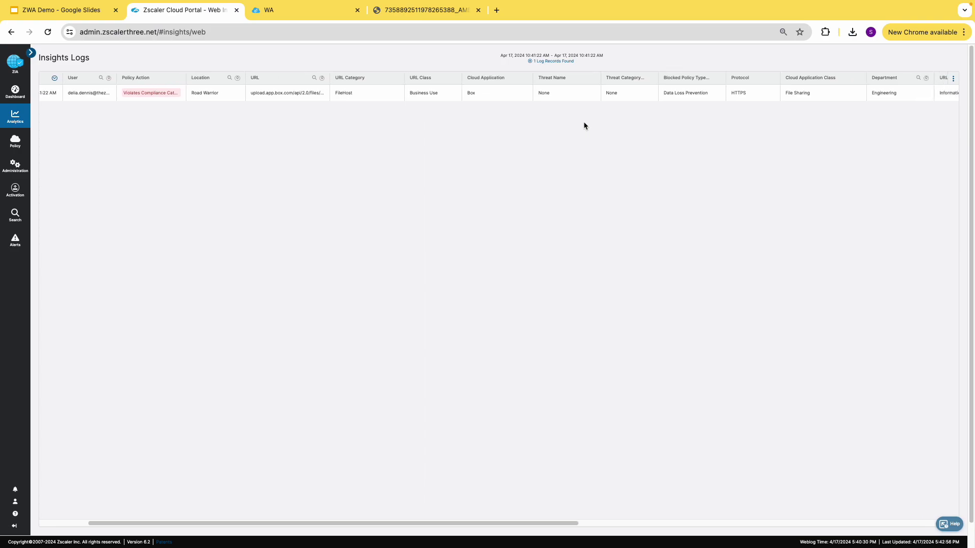
scroll(704, 147, "right", 8)
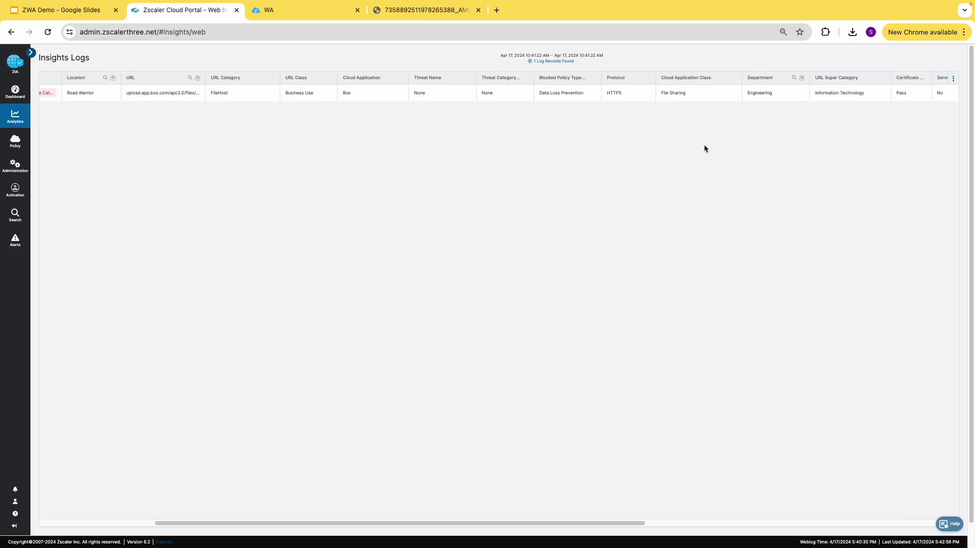
scroll(747, 148, "right", 11)
scroll(751, 148, "right", 20)
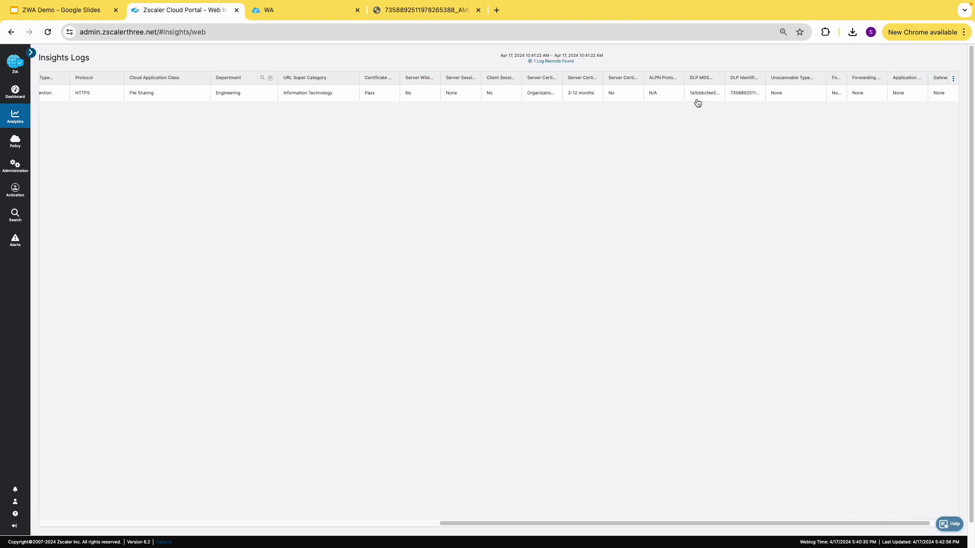
scroll(679, 145, "left", 20)
scroll(679, 148, "left", 14)
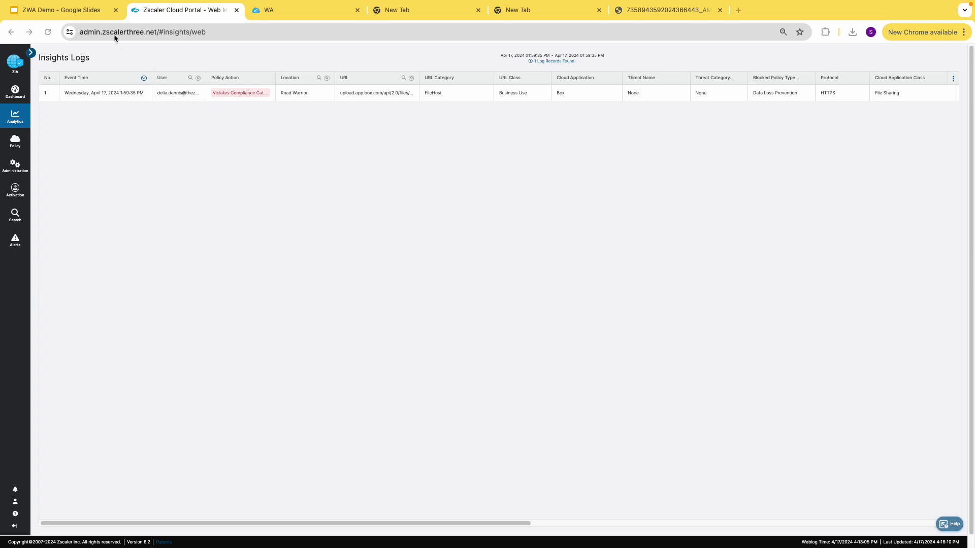
- Switch to the ZWA Demo Google Slides and reveal the Integrated Tool point on the Workflow Automation Benefits slide
left_click(94, 11)
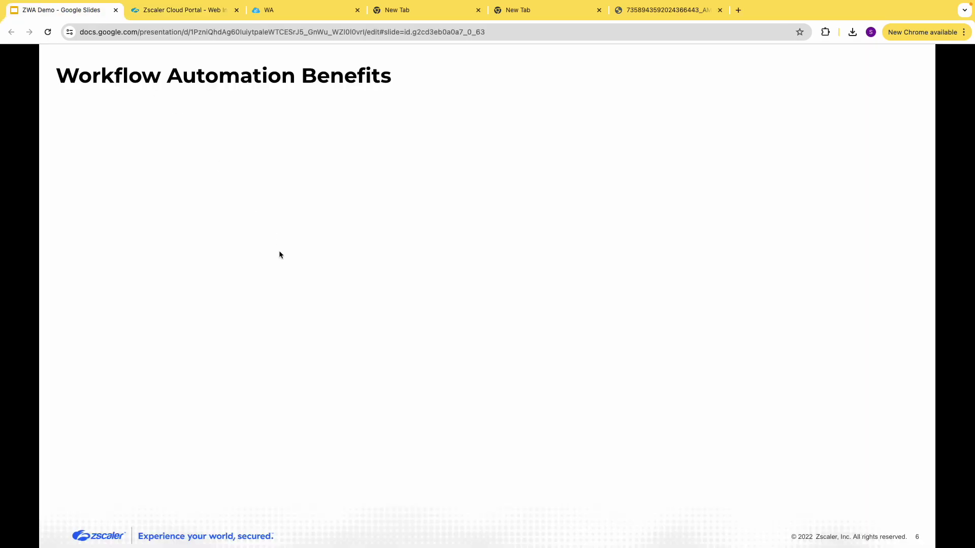
key("Right")
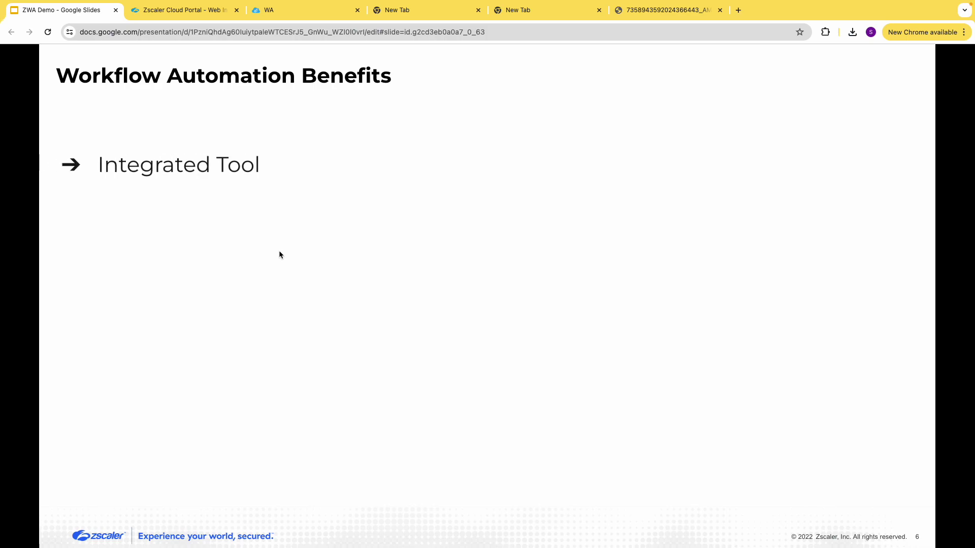